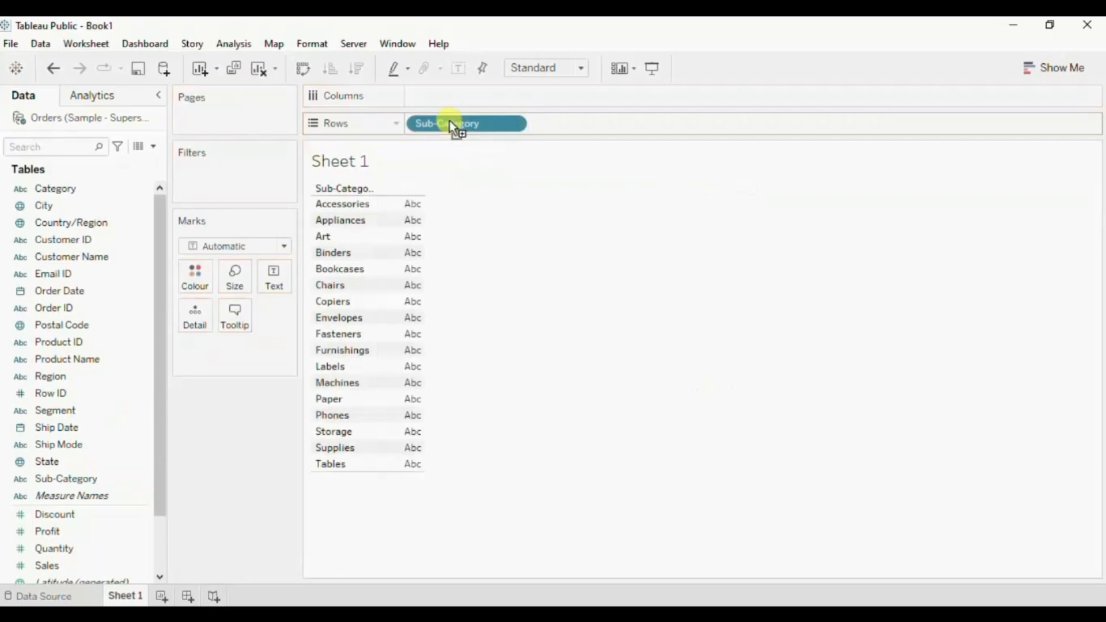
Build a horizontal bar chart of Sales by Sub-Category with mark labels shown, and fit it to Entire View.
left_click(56, 515)
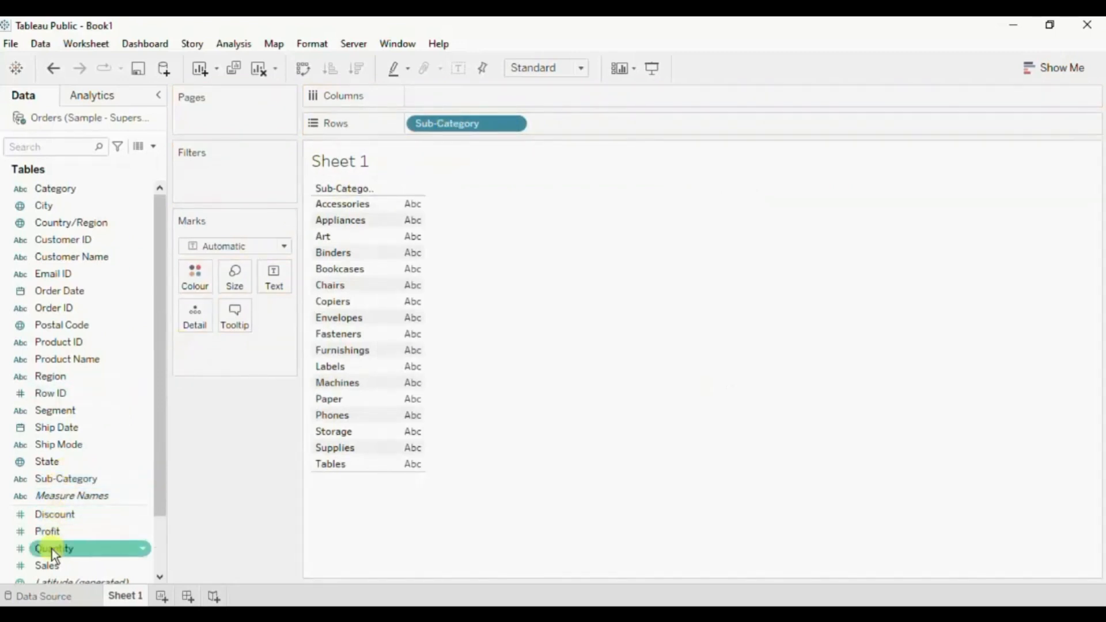
left_click_drag(50, 564, 451, 95)
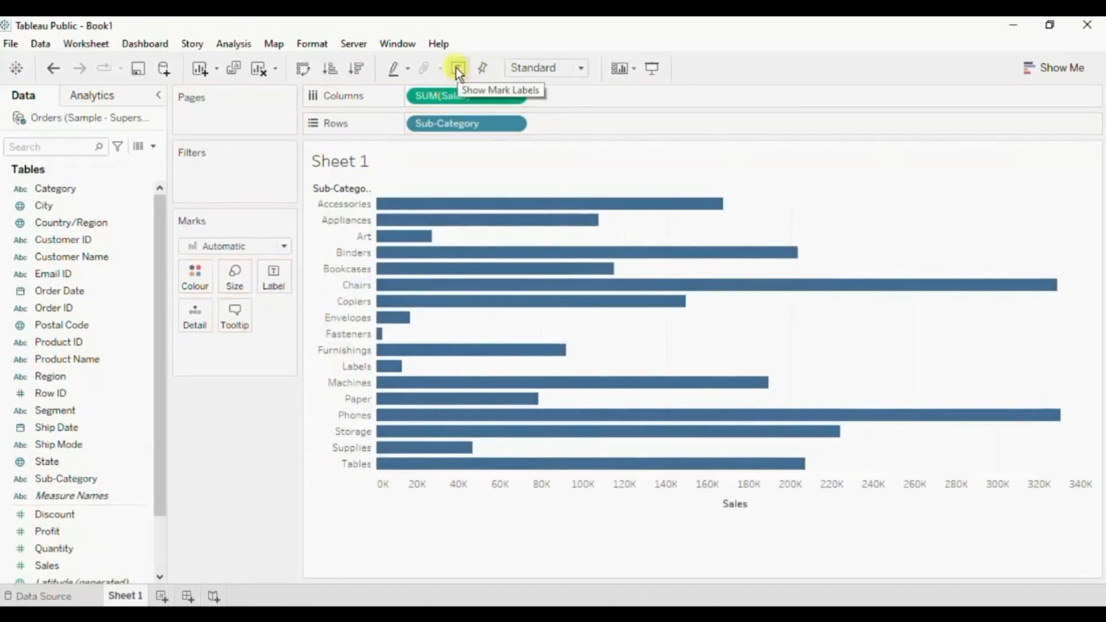
left_click(458, 68)
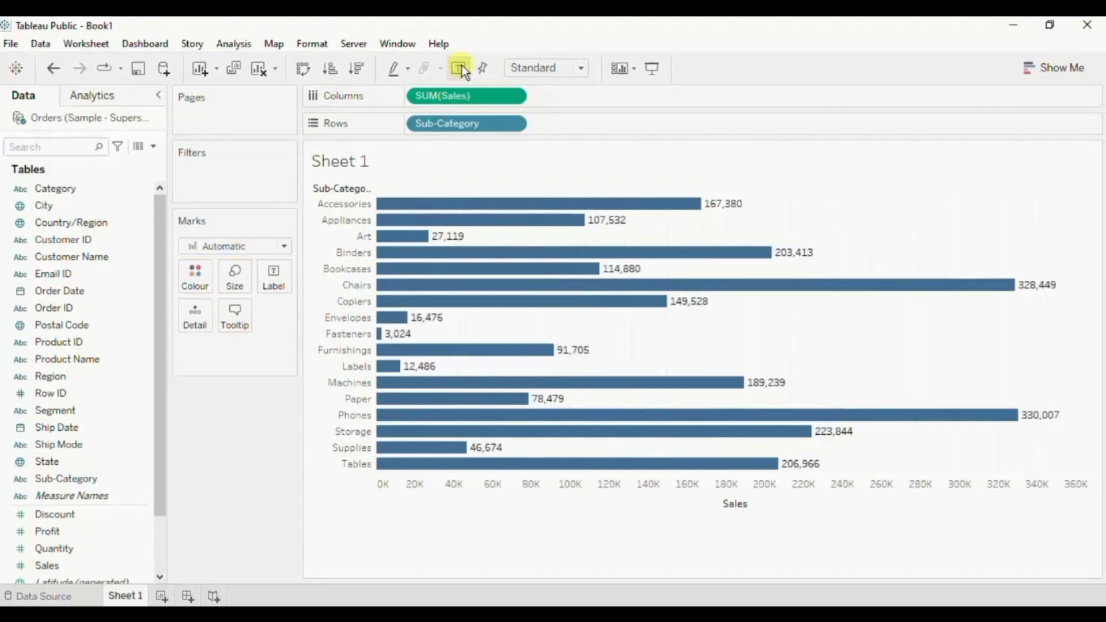
left_click(579, 67)
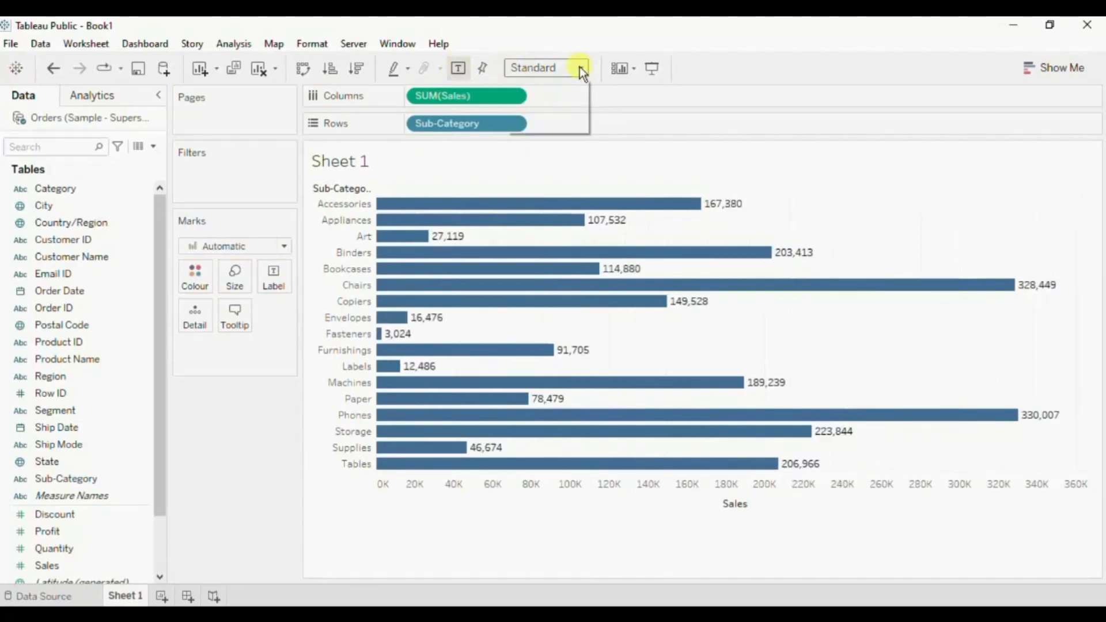
left_click(550, 125)
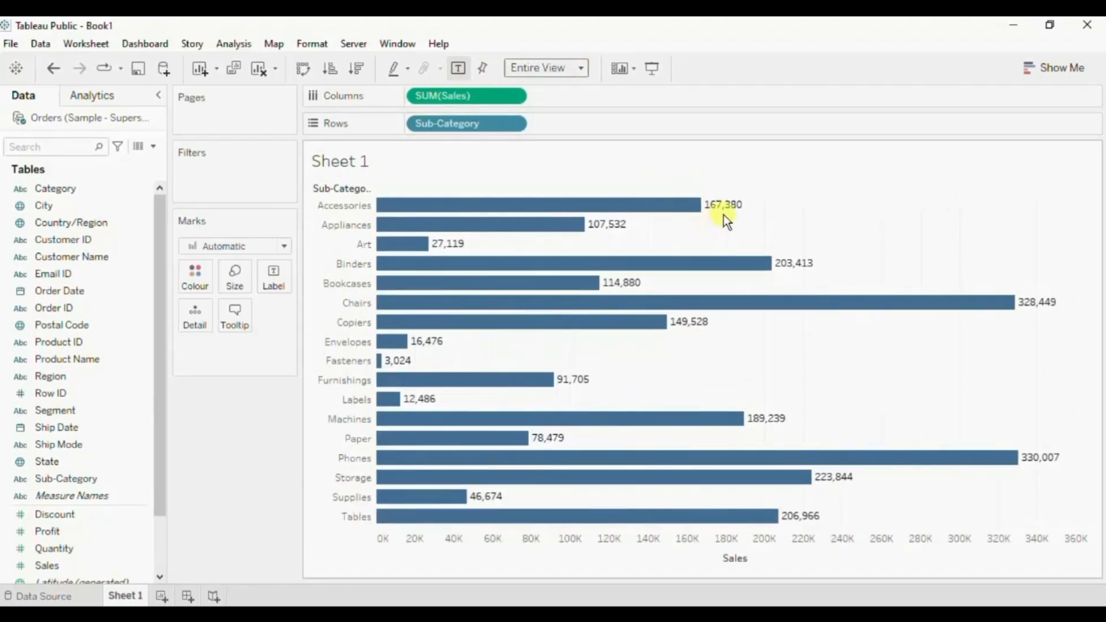
Format the pane numbers of SUM(Sales) as Currency (Custom) with the prefix $.
right_click(462, 100)
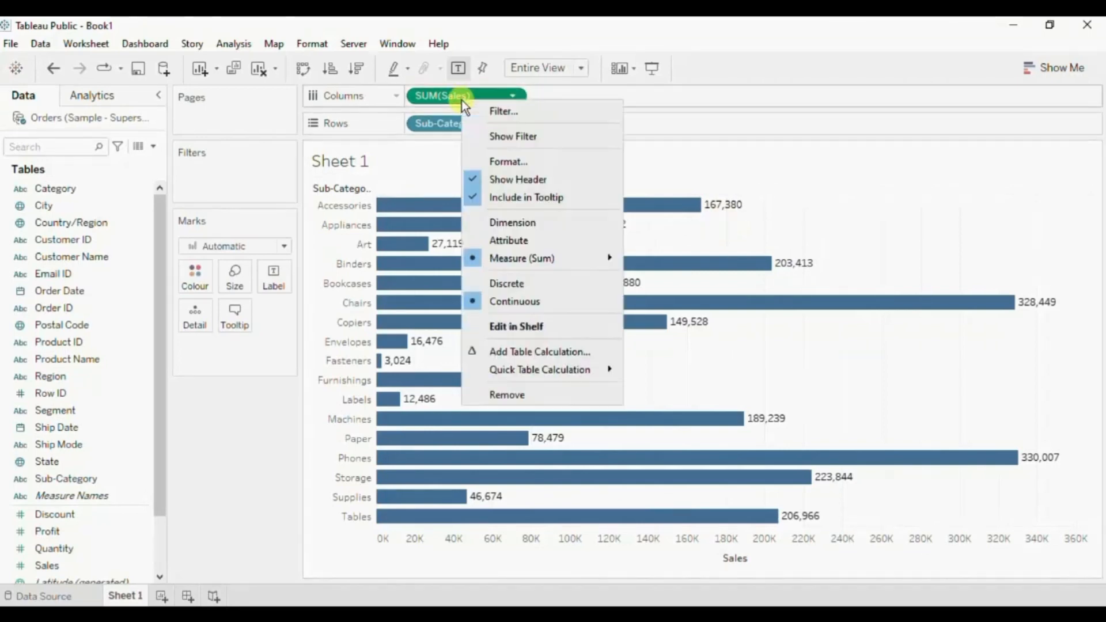
left_click(491, 163)
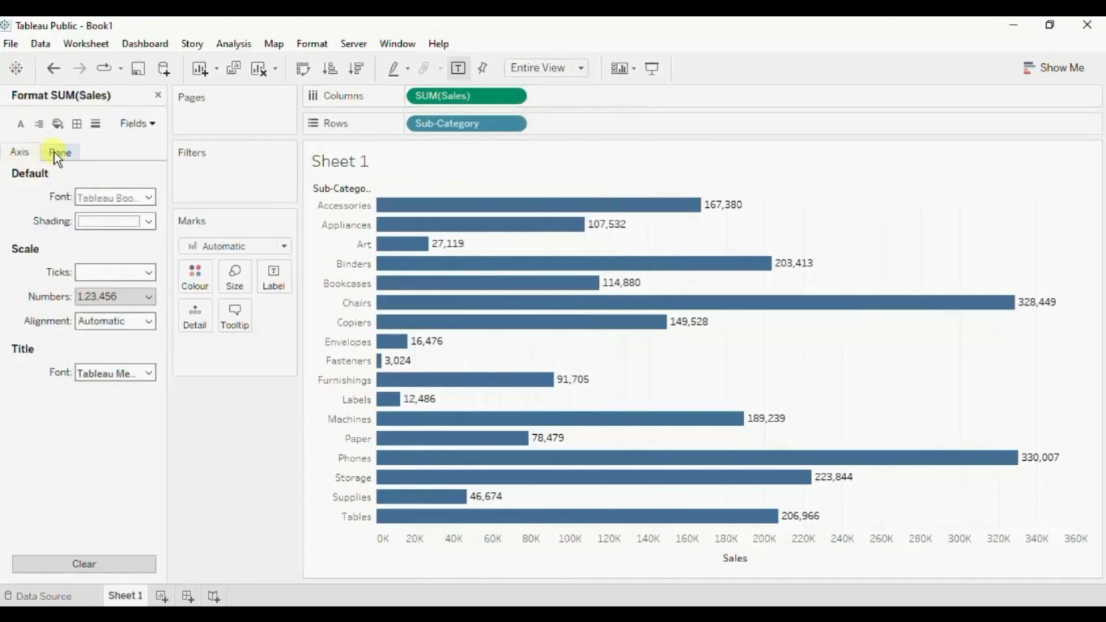
left_click(56, 152)
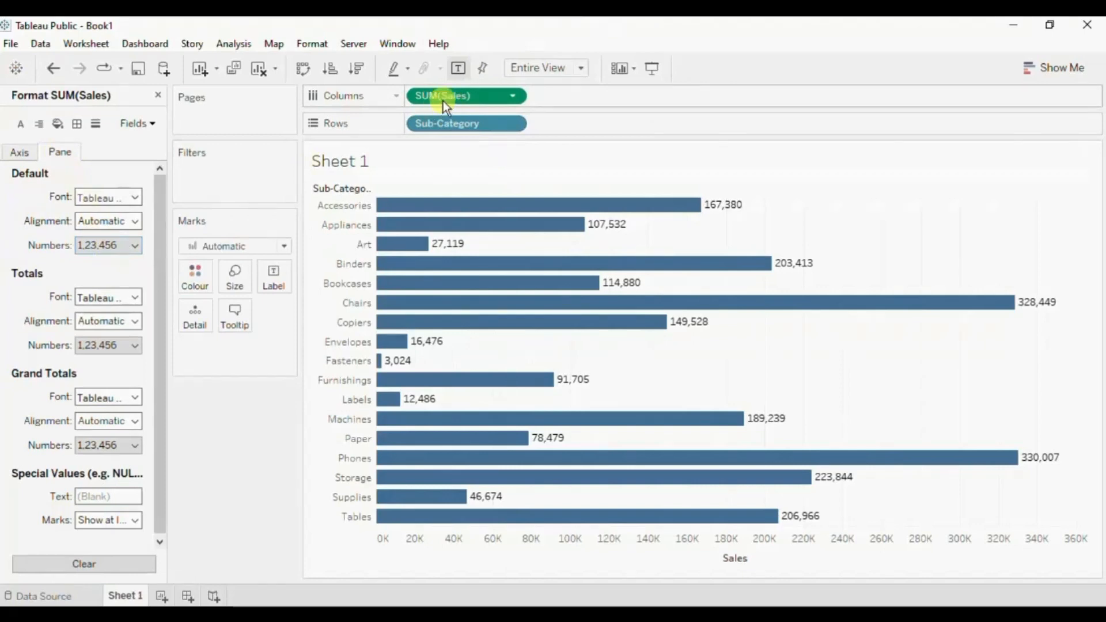
left_click(113, 243)
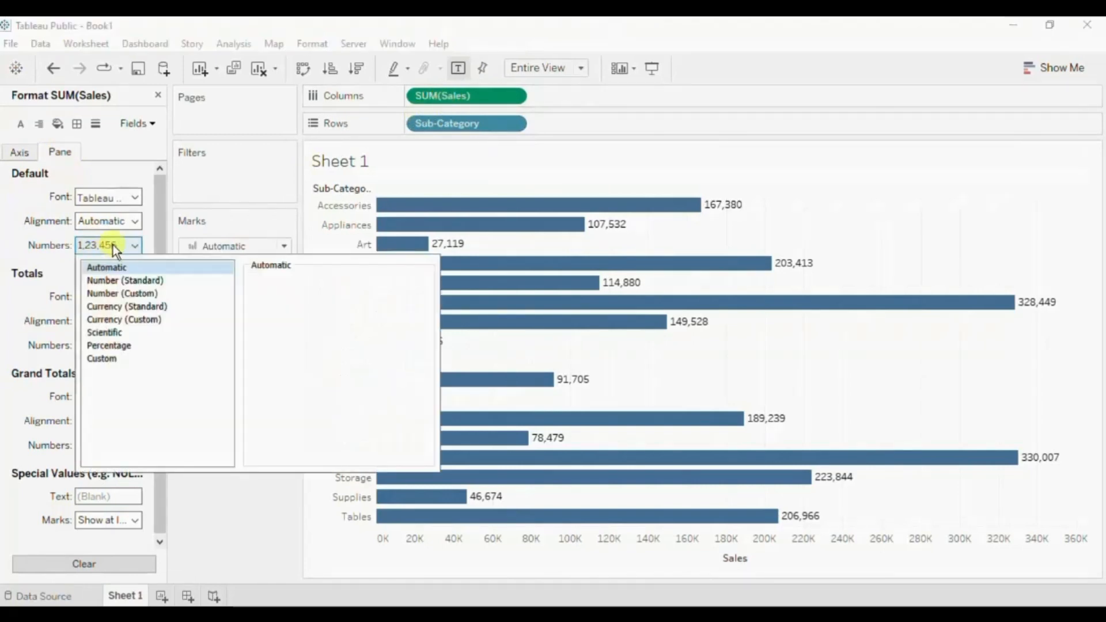
left_click(136, 318)
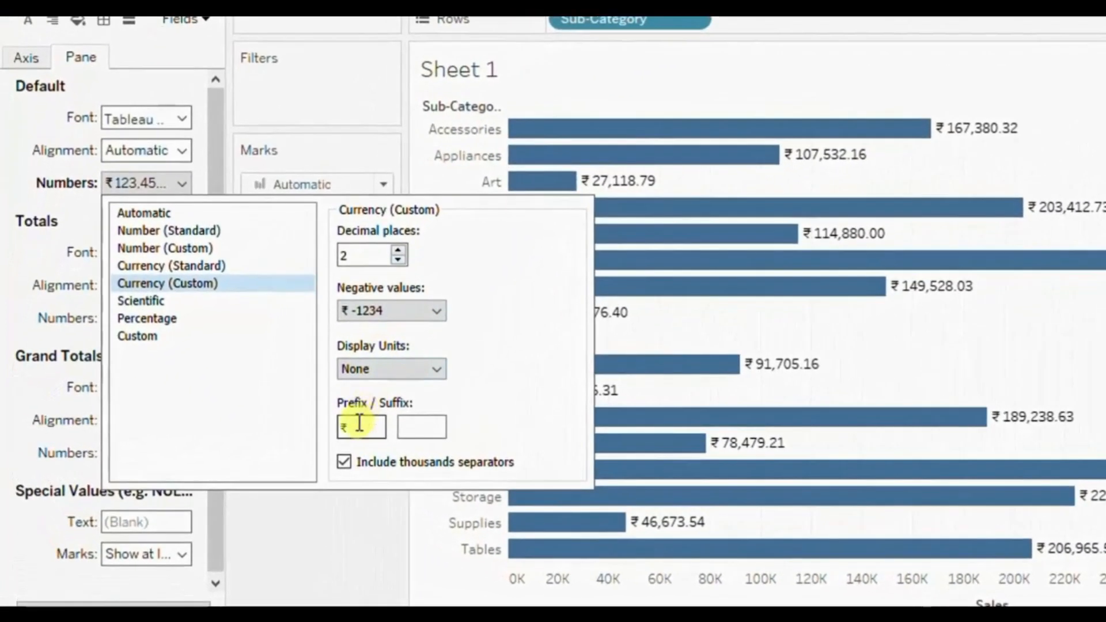
double_click(358, 423)
type("$")
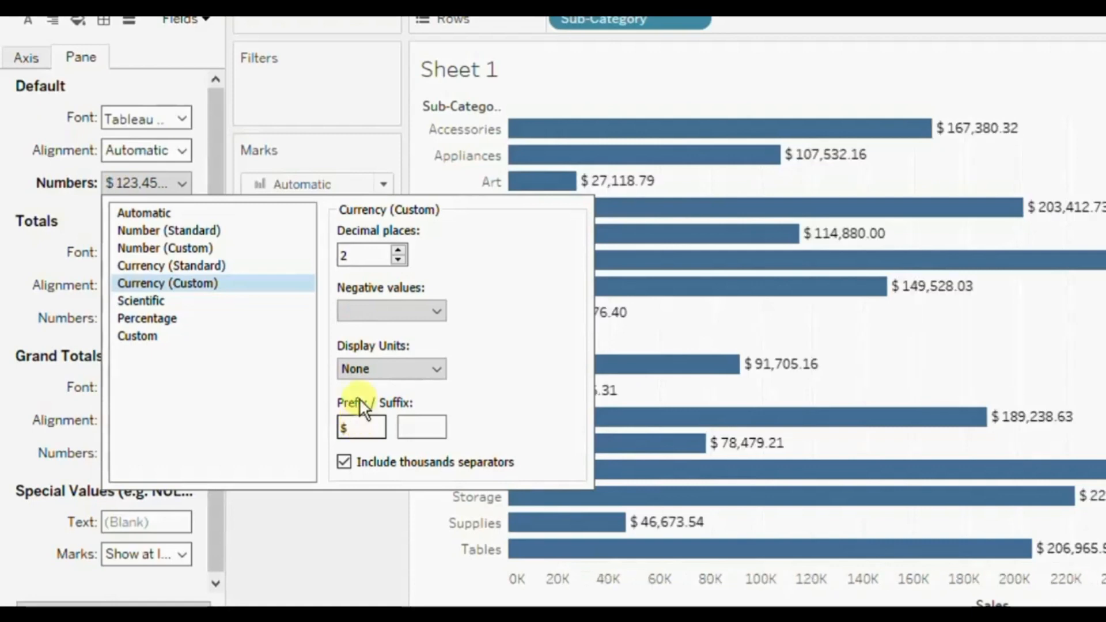
Set the SUM(Sales) pane format to 0 decimal places with Thousands (K) display units, and close the formatting.
left_click(399, 260)
left_click(398, 260)
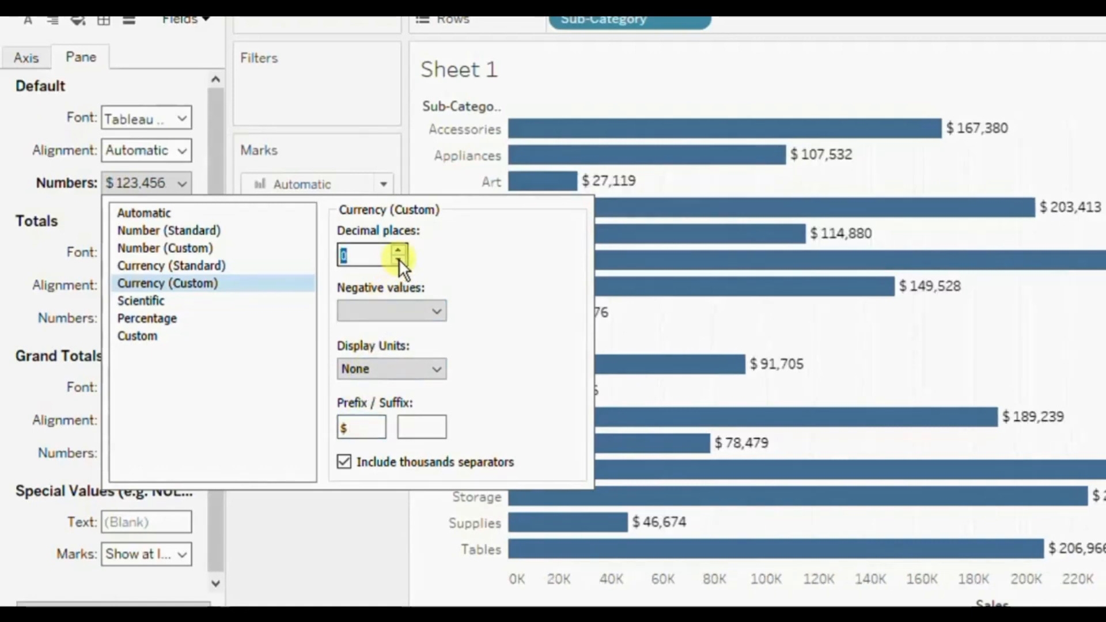
left_click(434, 367)
left_click(384, 406)
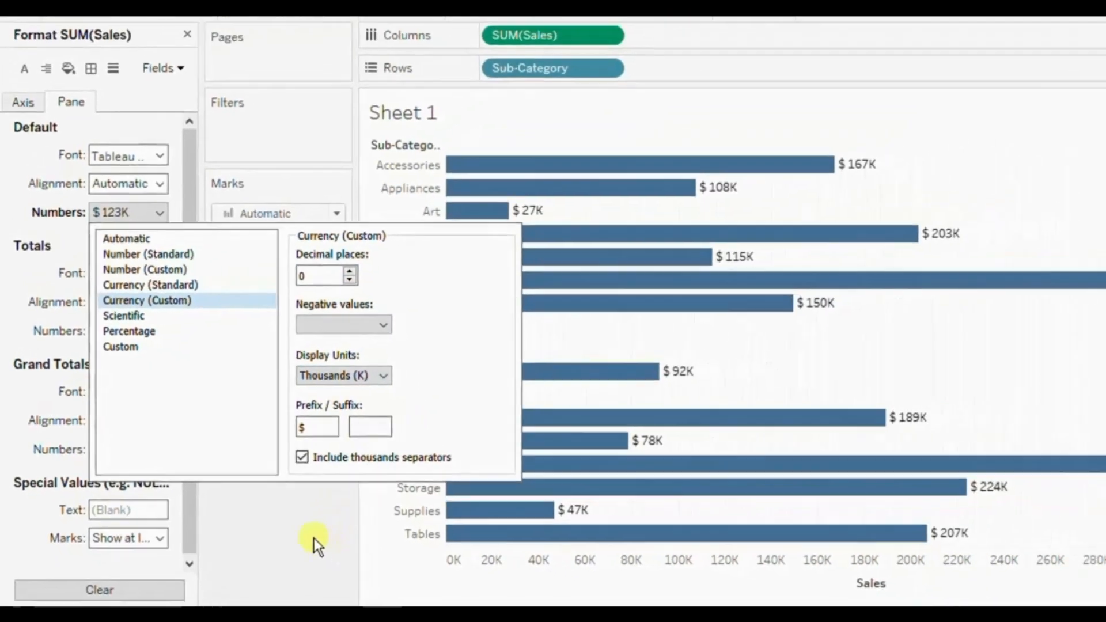
left_click(357, 556)
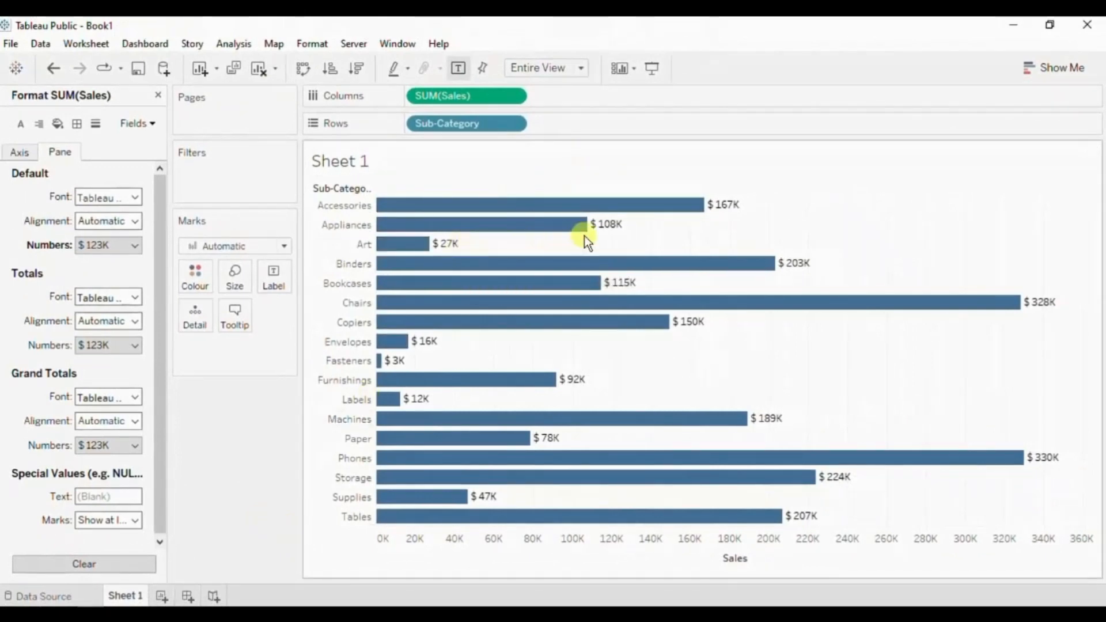
mouse_move(615, 233)
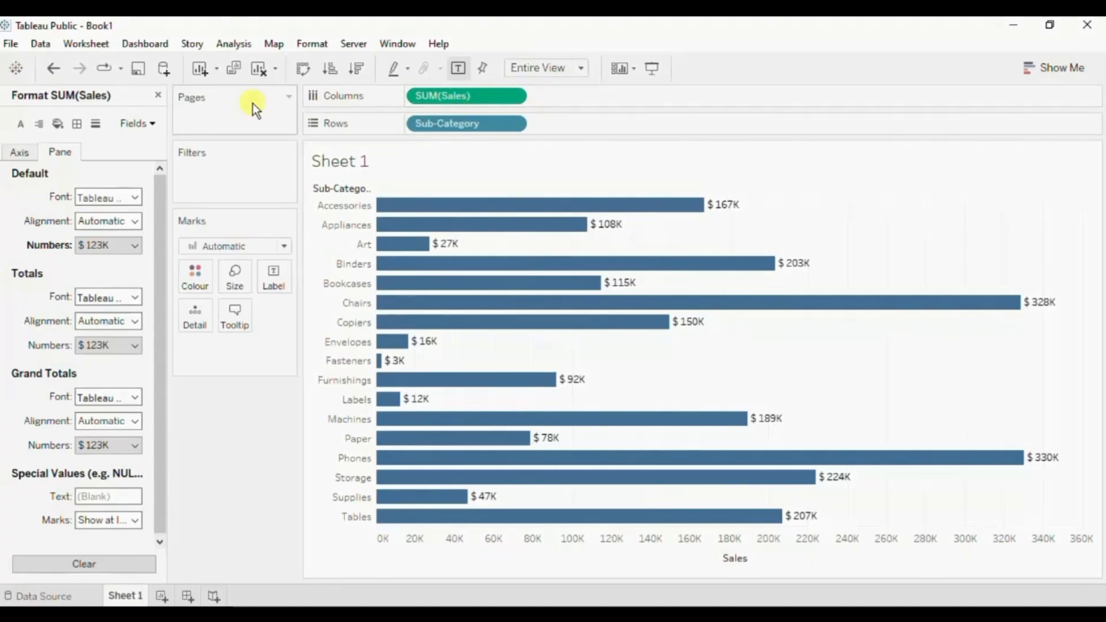
left_click(157, 96)
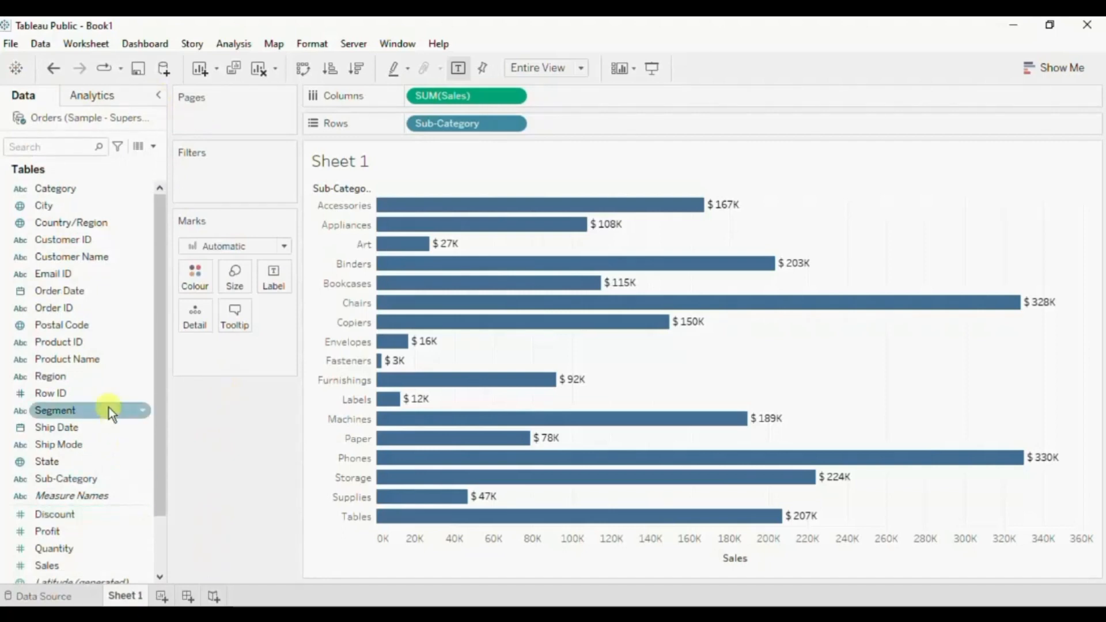
Set the Sales field's default number format to Currency (Custom) with the prefix $.
scroll(161, 528, "down", 2)
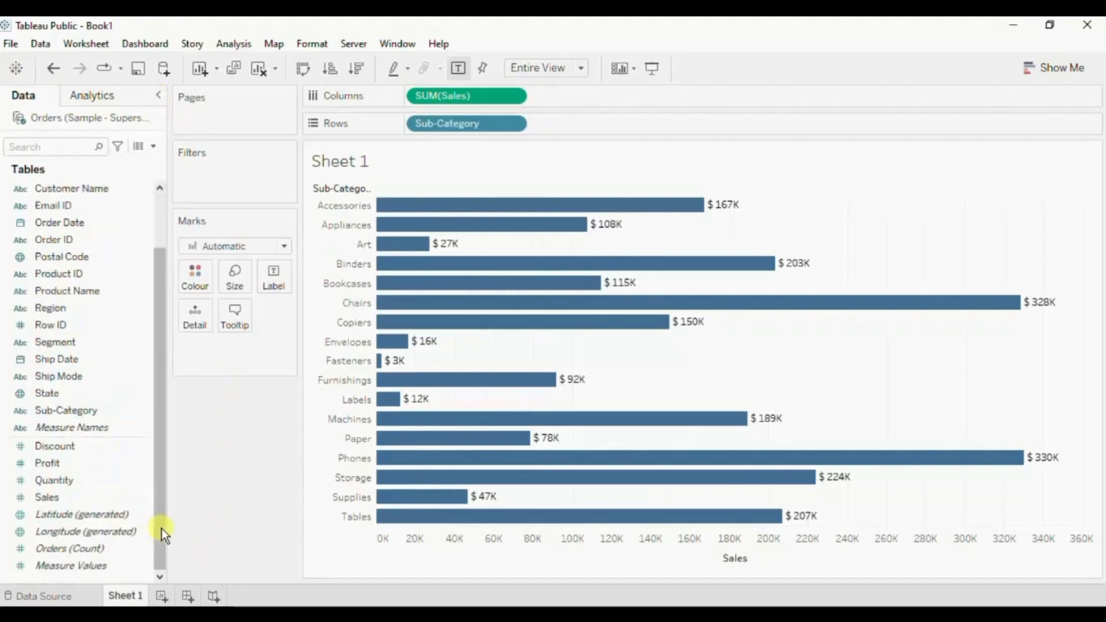
left_click(83, 499)
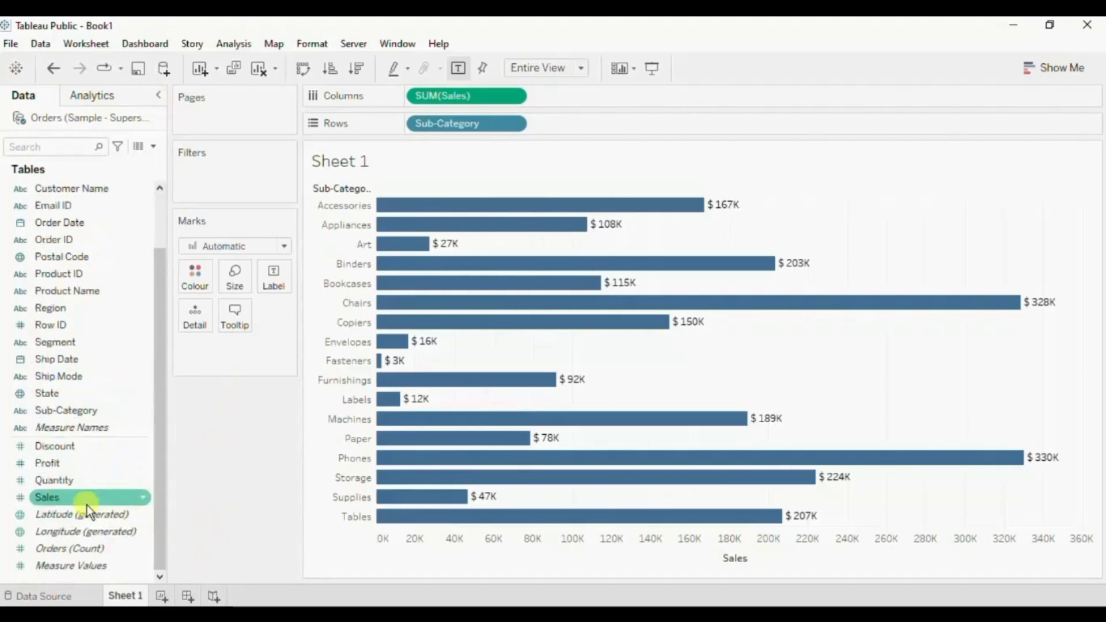
right_click(143, 496)
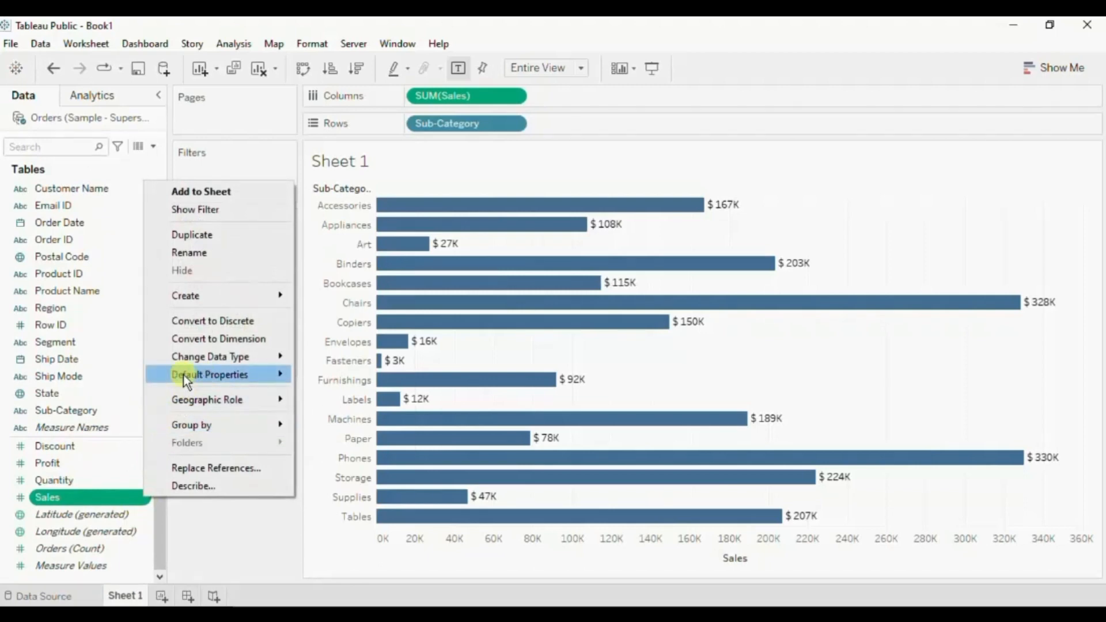
mouse_move(185, 375)
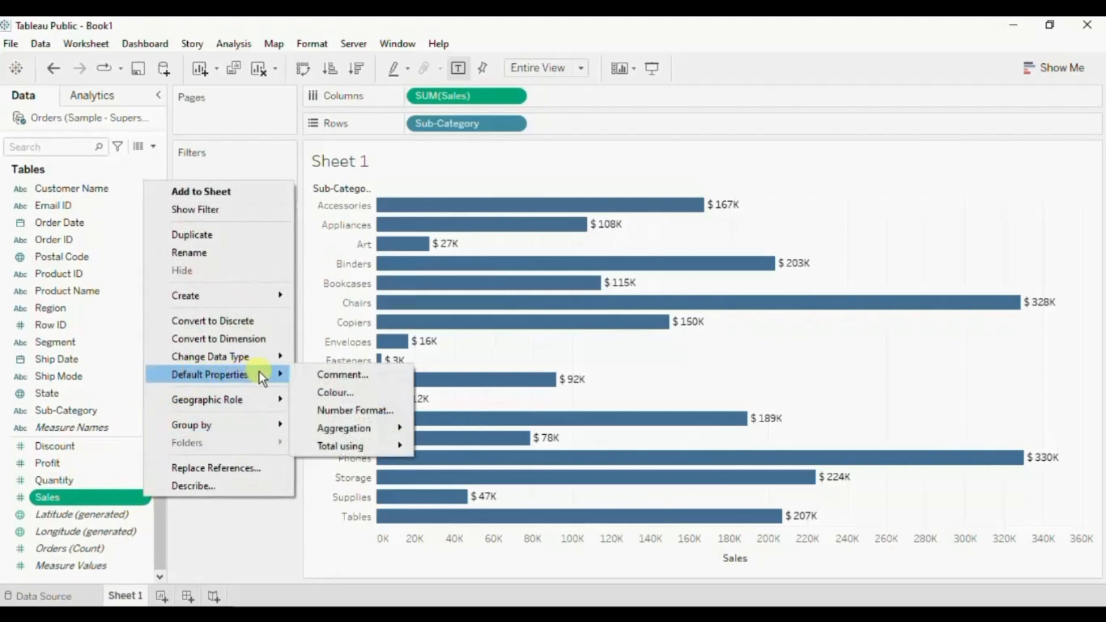
left_click(338, 410)
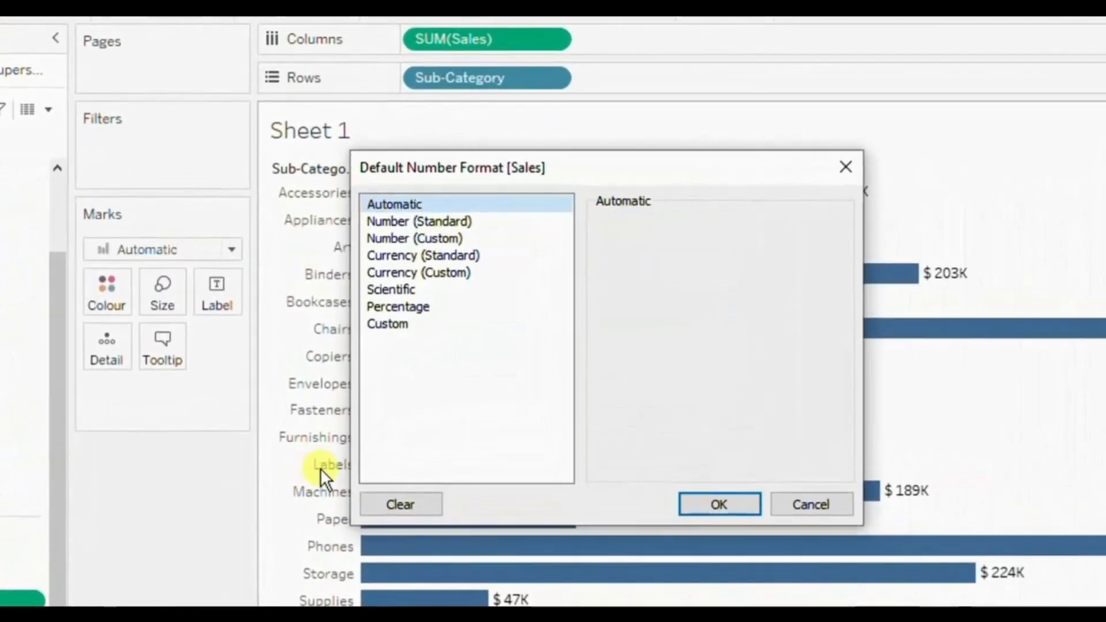
left_click(406, 272)
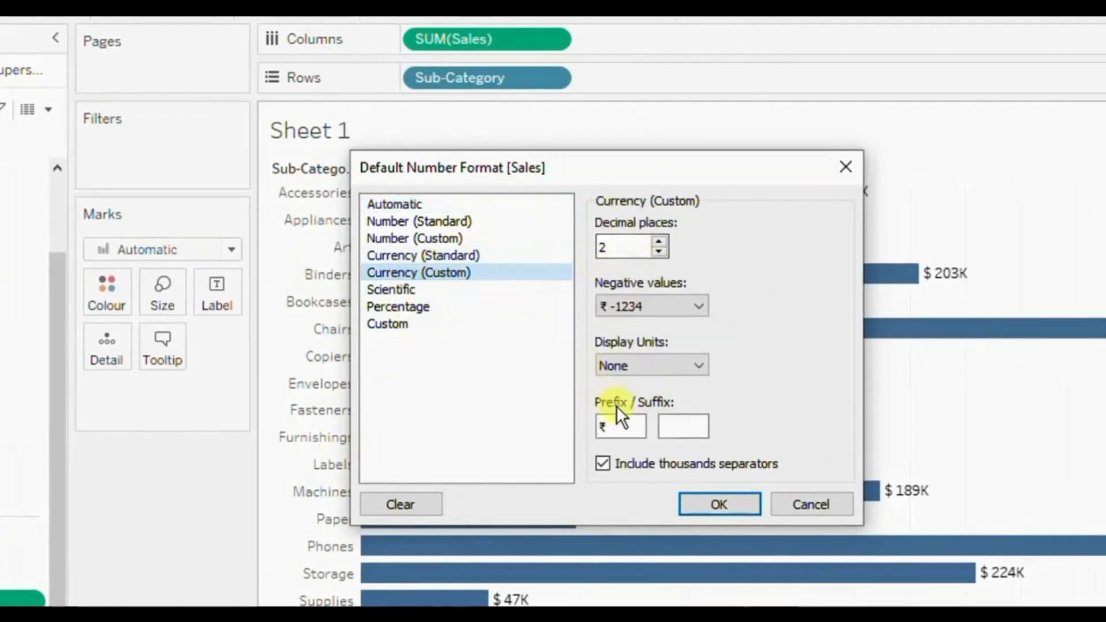
double_click(606, 427)
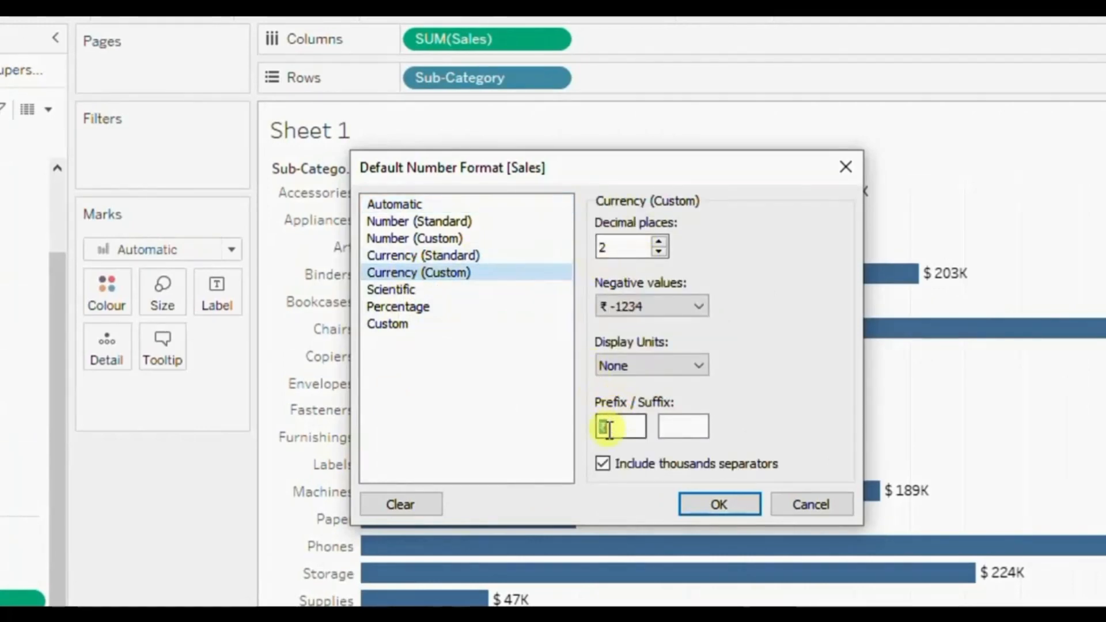
type("$")
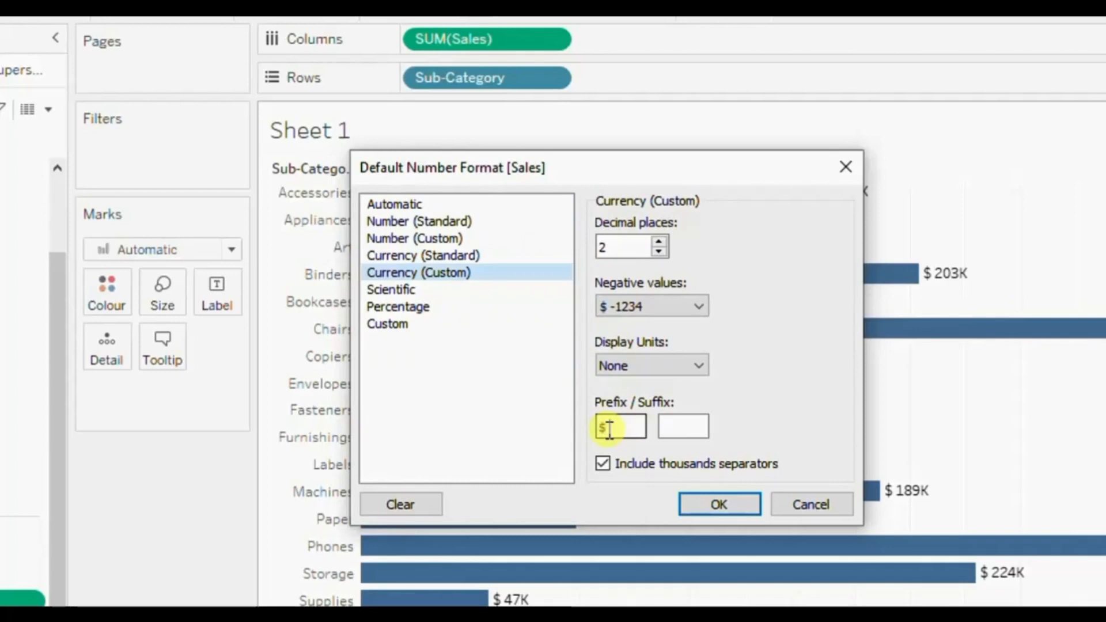
Set the default Sales format to 0 decimal places and Thousands (K) display units, and apply it.
left_click(658, 251)
left_click(658, 252)
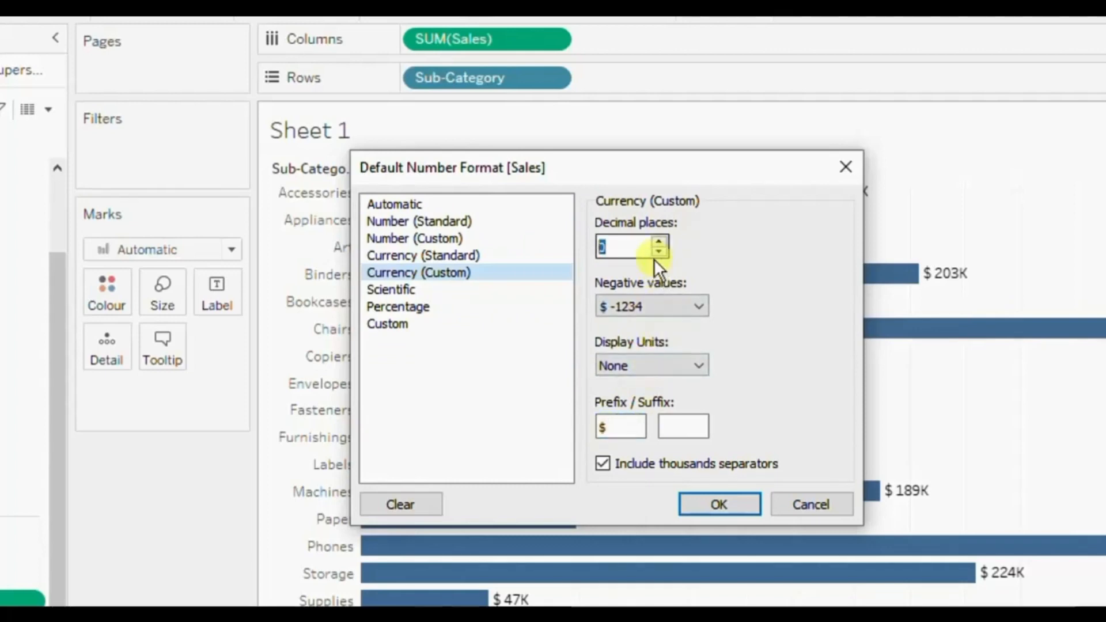
left_click(633, 364)
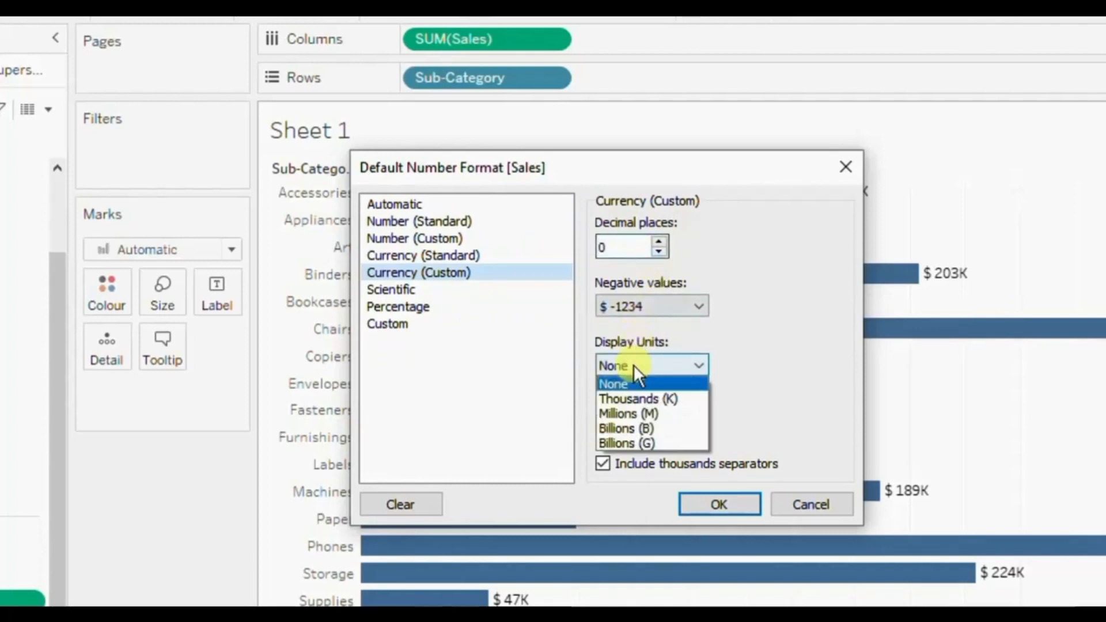
left_click(631, 397)
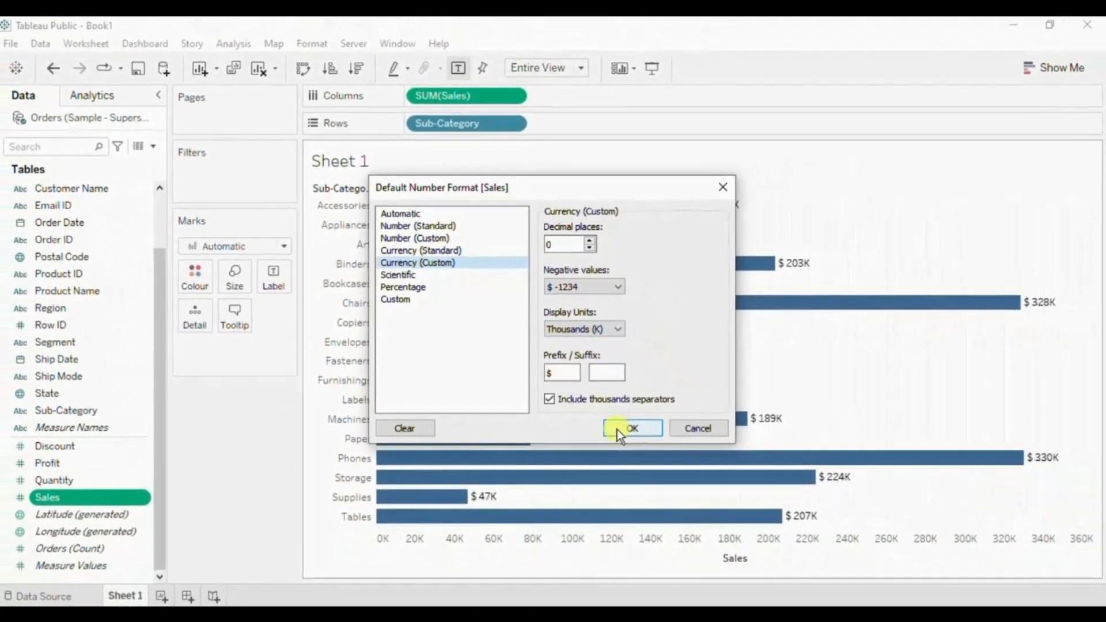
left_click(617, 430)
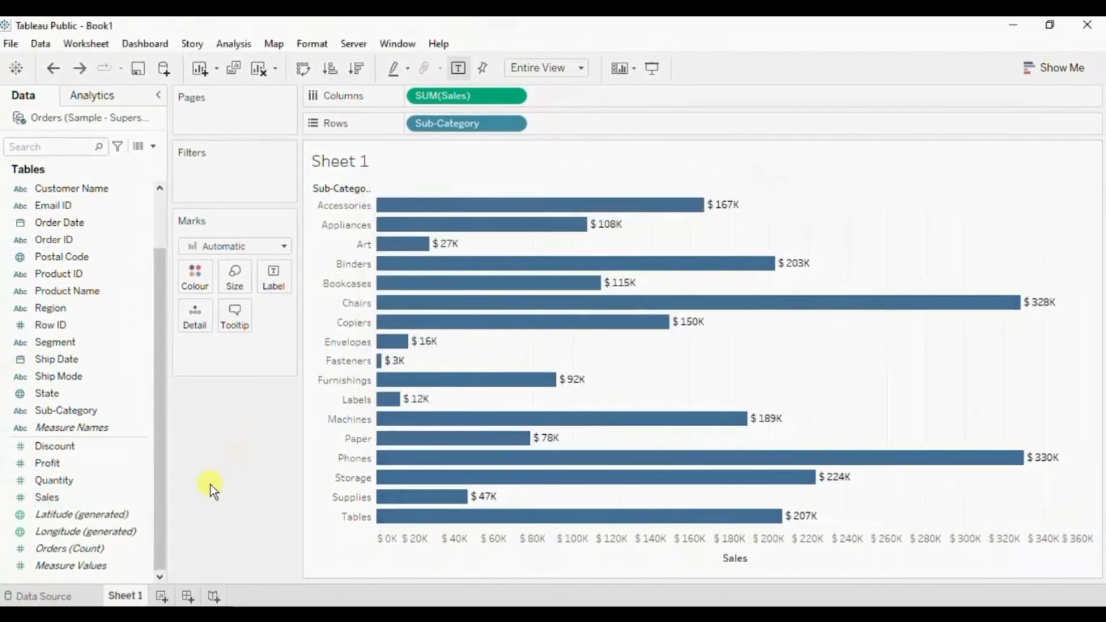
Create a new worksheet and plot Sales in the columns against Segment in the rows.
left_click(161, 597)
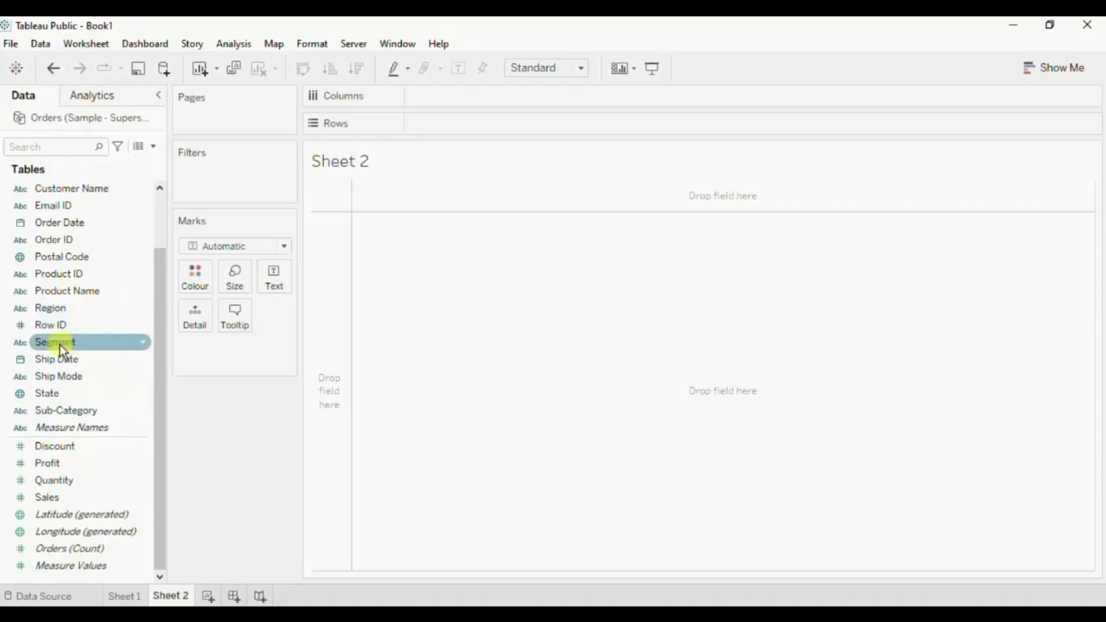
left_click_drag(60, 344, 468, 123)
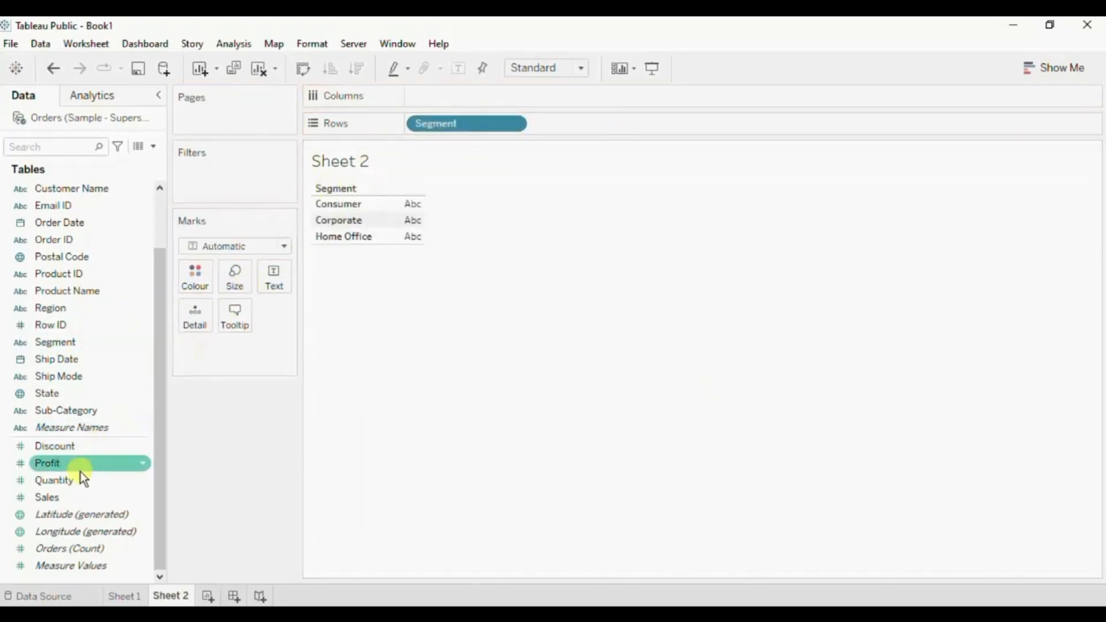
left_click(54, 497)
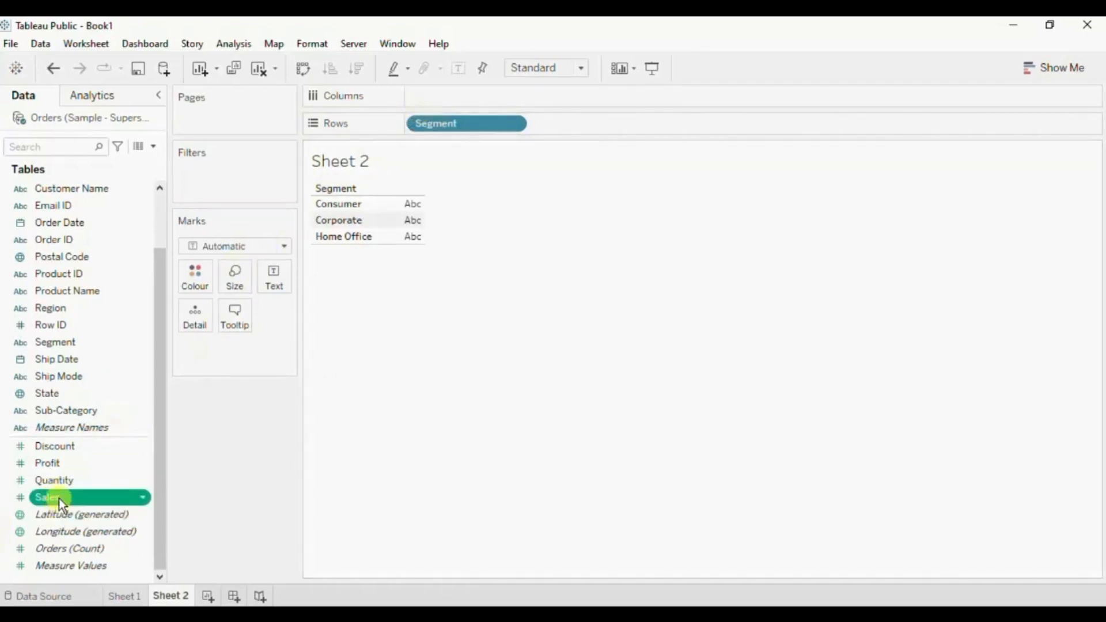
left_click_drag(59, 499, 453, 96)
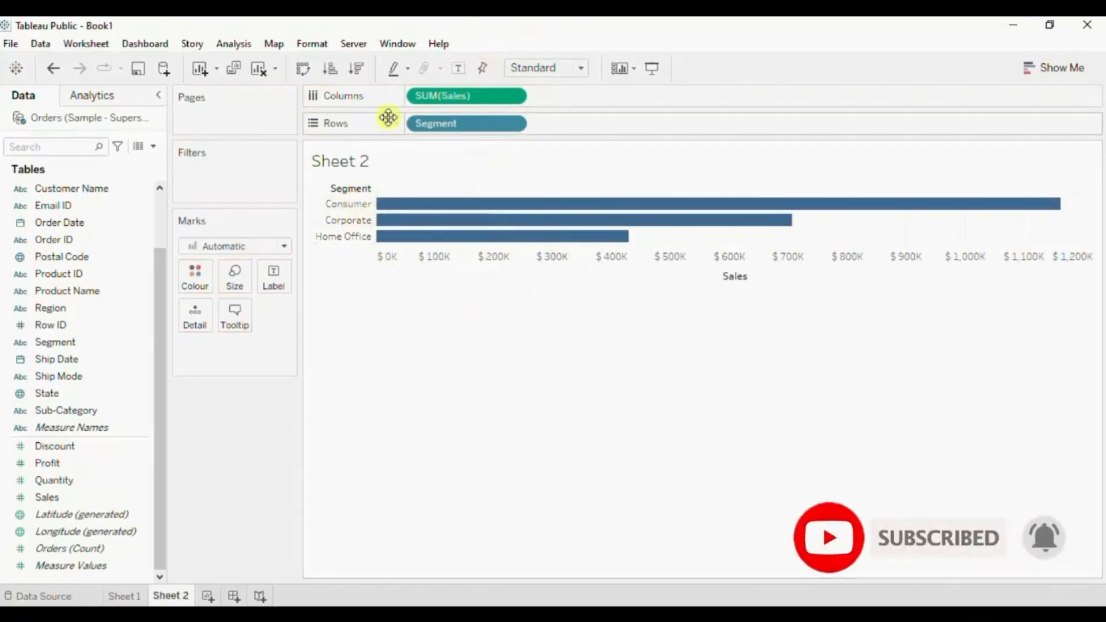
Show the mark labels on the Segment bars and fit the chart to Entire View.
left_click(458, 68)
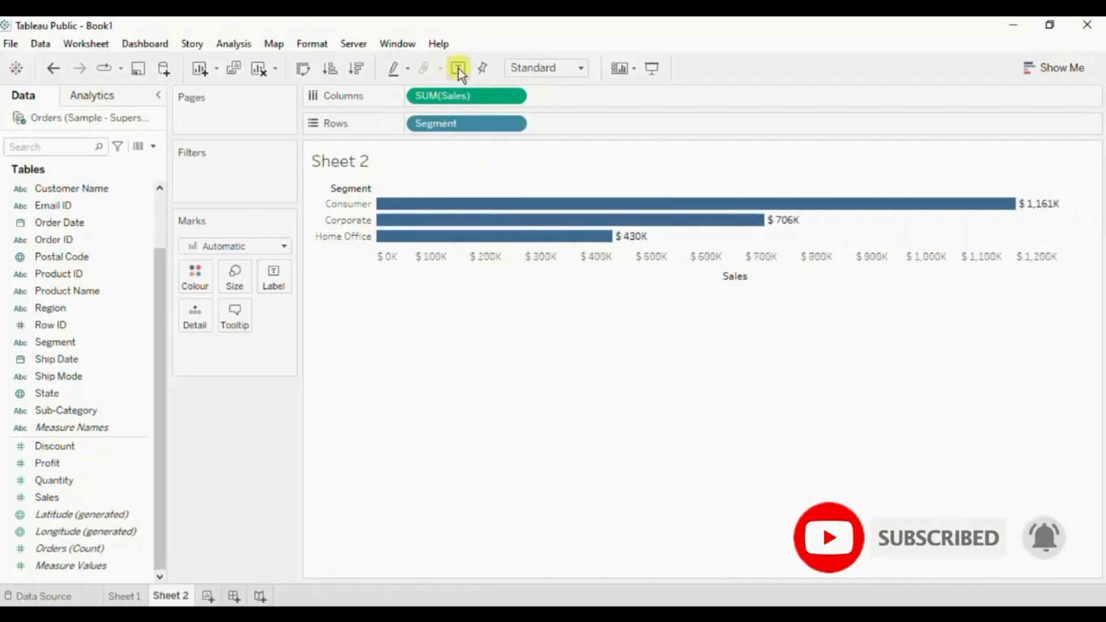
left_click(582, 69)
left_click(530, 126)
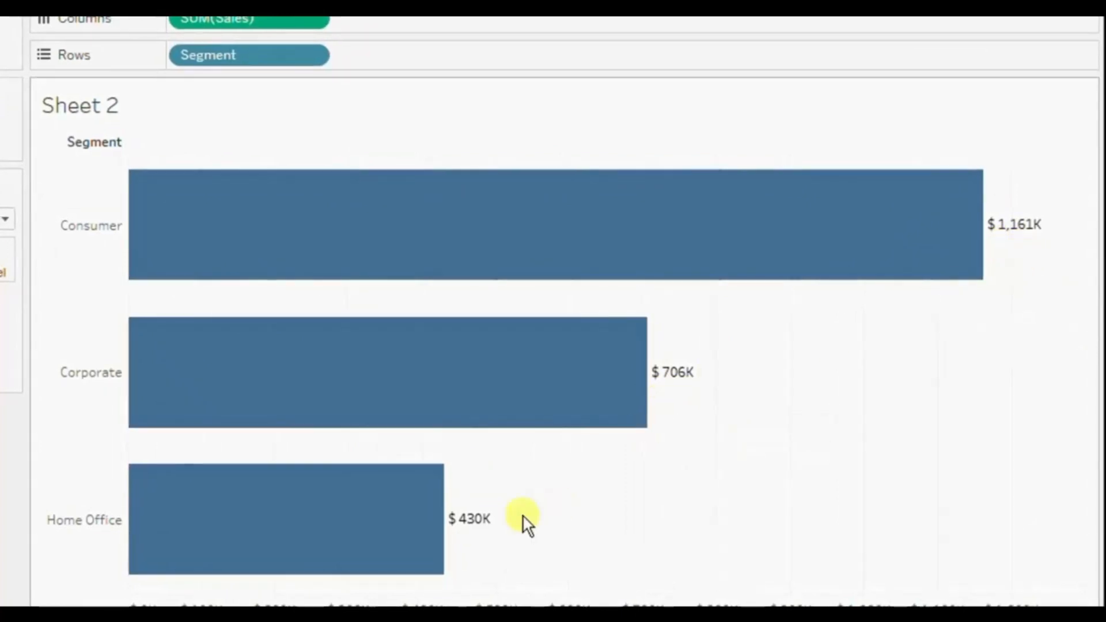
Add the default comment "This is auto generated field from the superstore data" to the Sales field and check its tooltip.
left_click(142, 499)
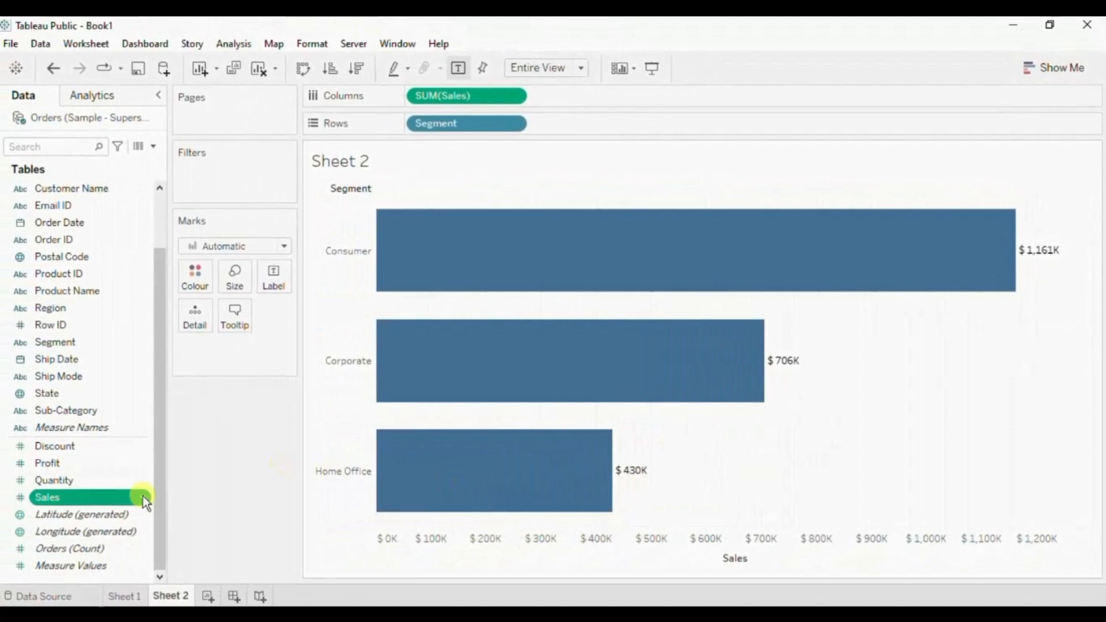
right_click(143, 496)
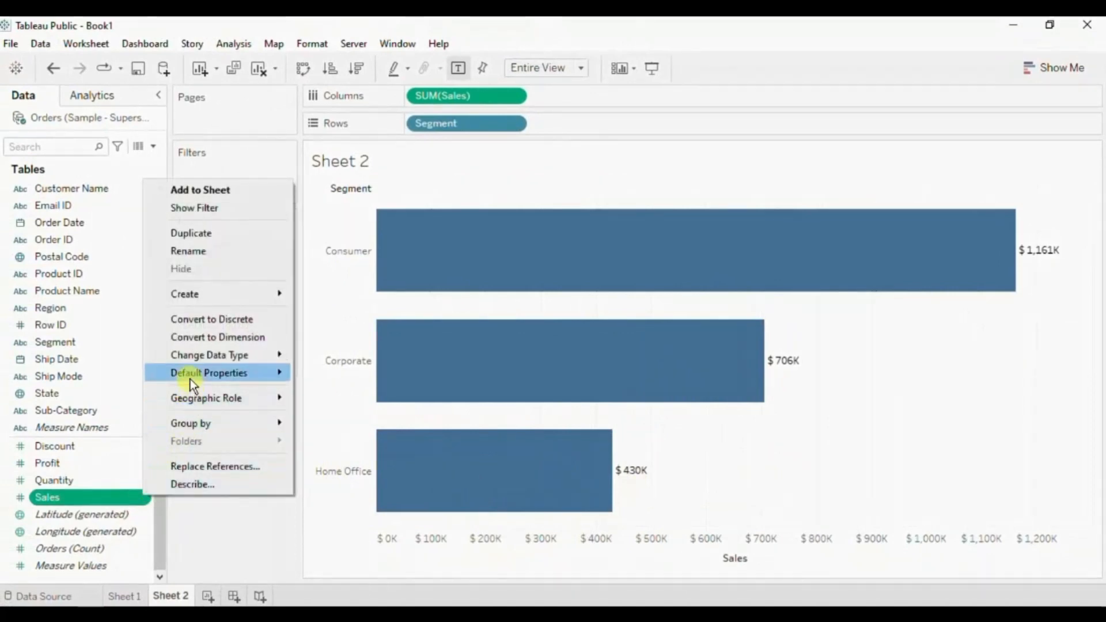
mouse_move(190, 379)
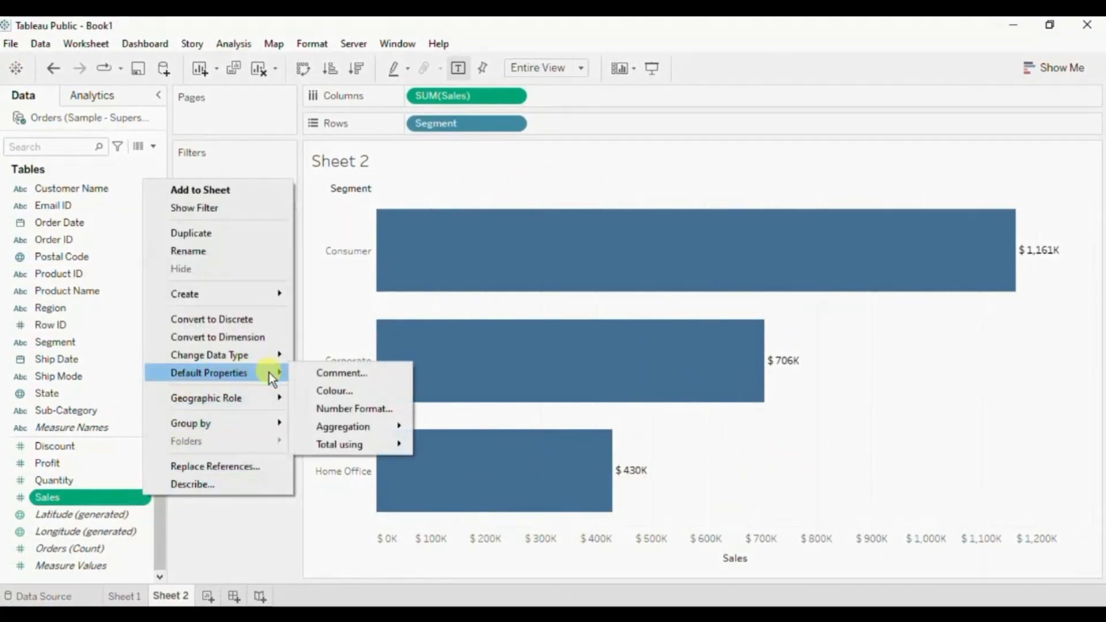
left_click(308, 375)
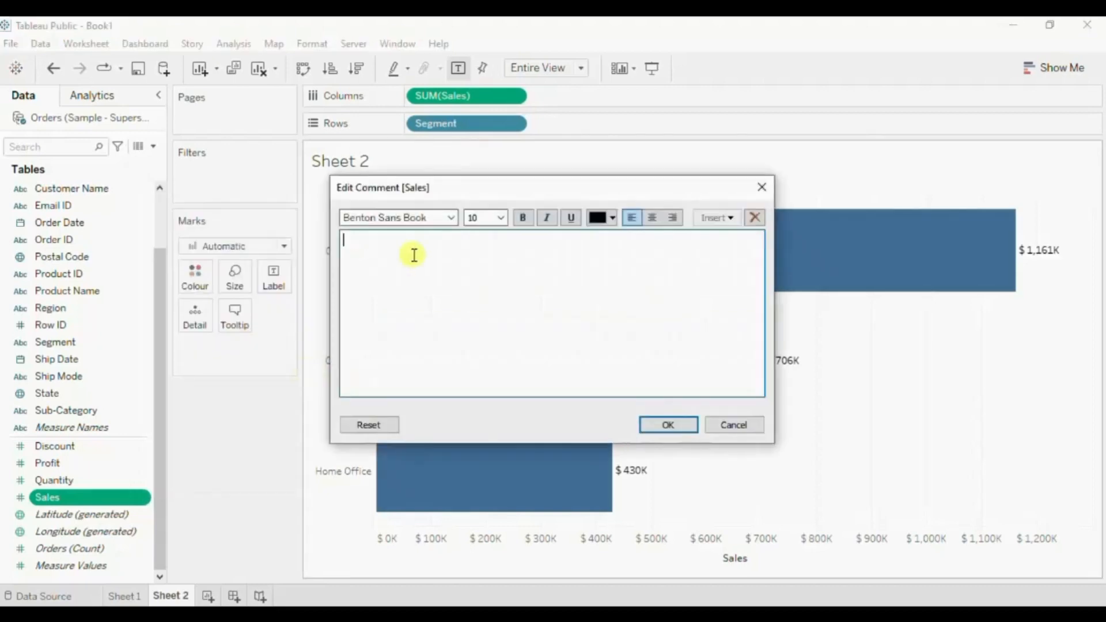
type("This is auto generate")
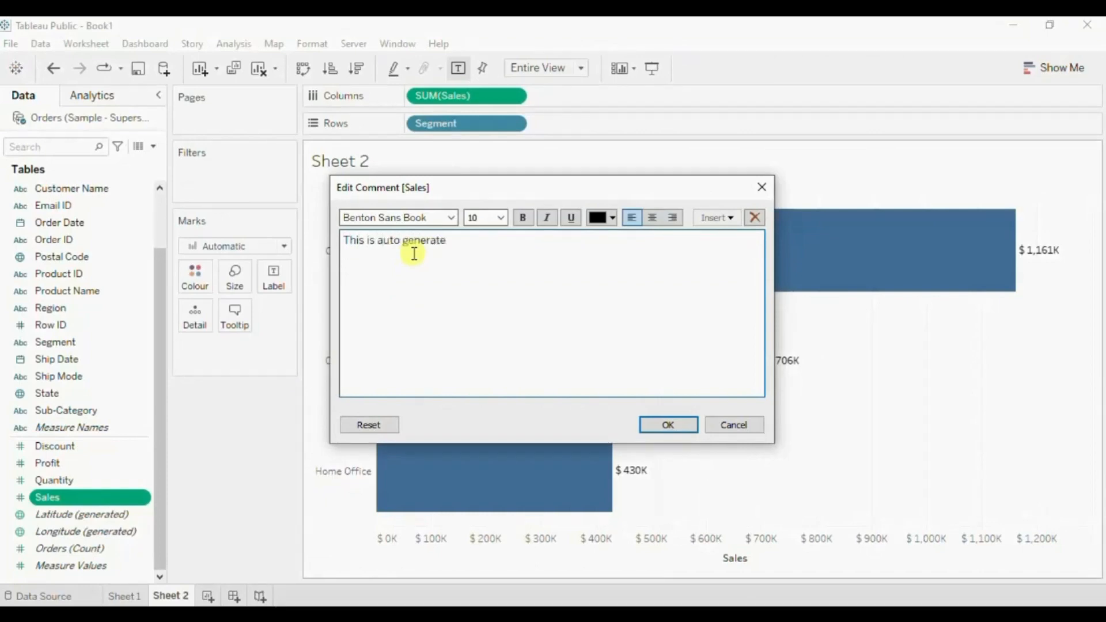
type("d field from the ")
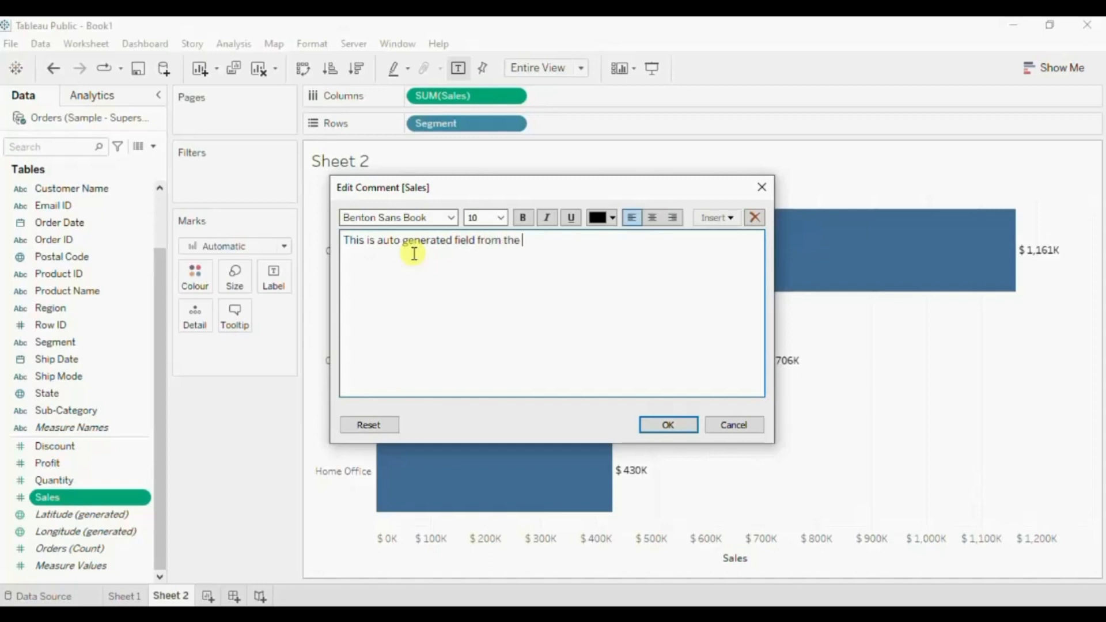
type("superstore data")
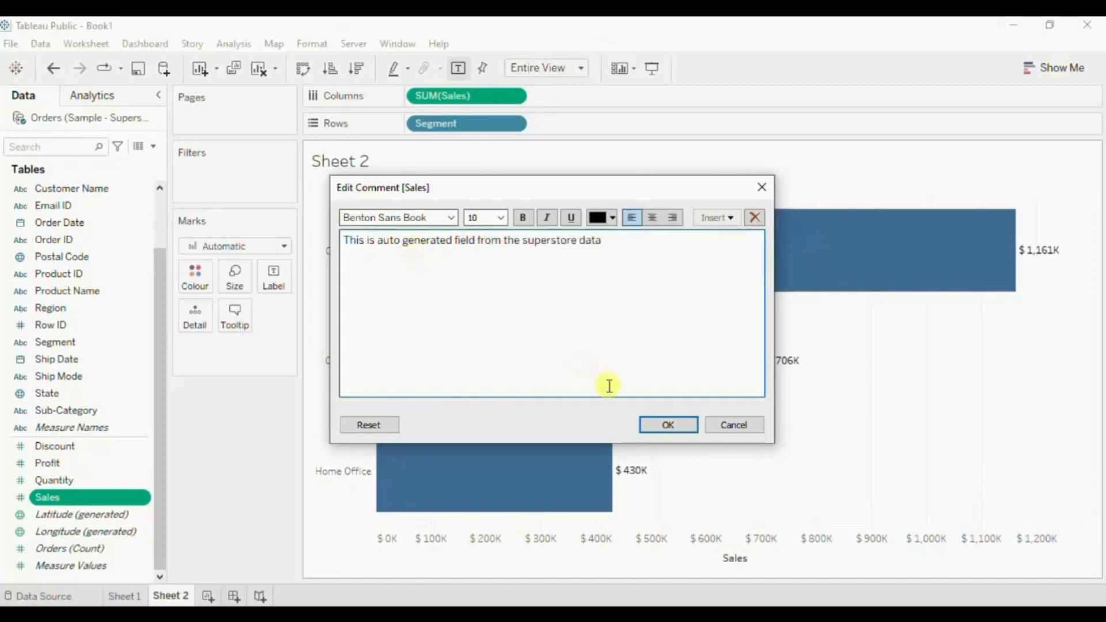
left_click(666, 425)
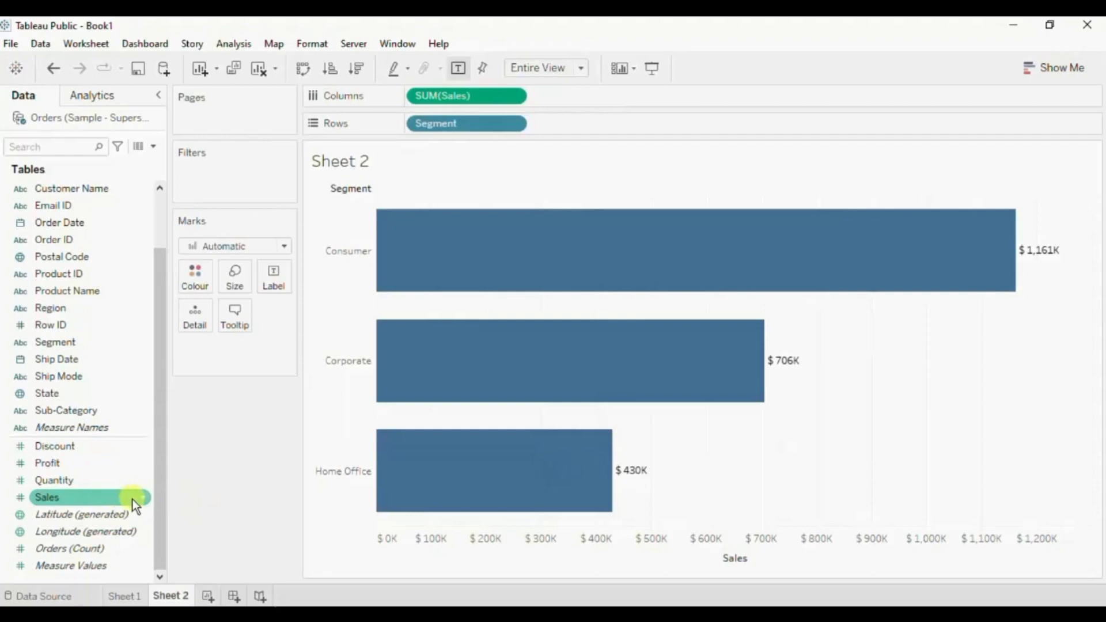
mouse_move(130, 499)
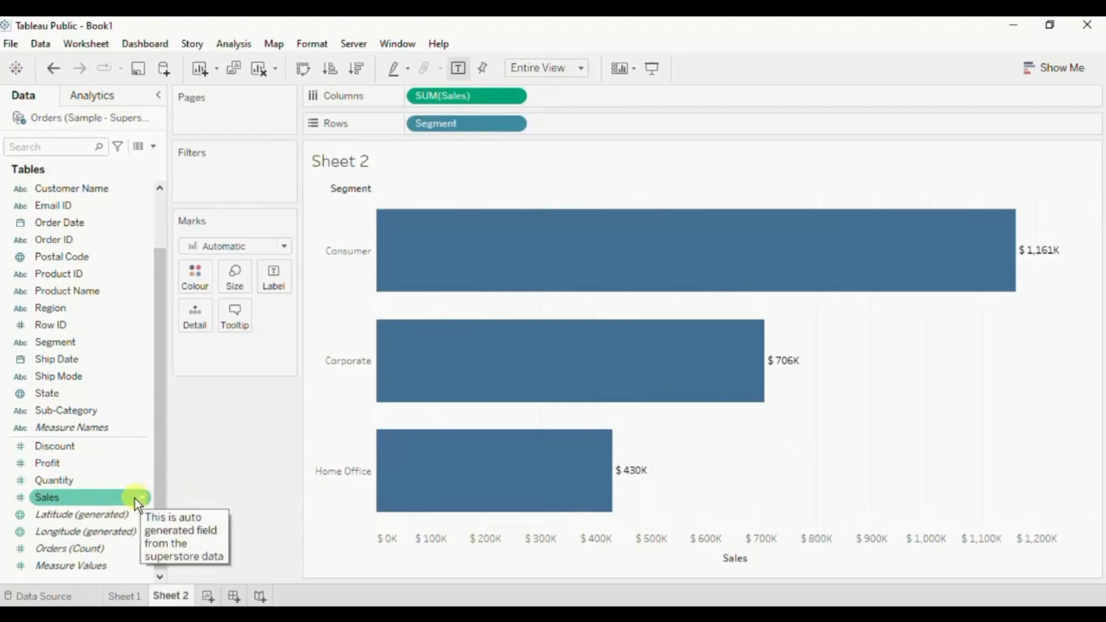
Set the Sales field's default aggregation to Average.
left_click(141, 499)
left_click(143, 499)
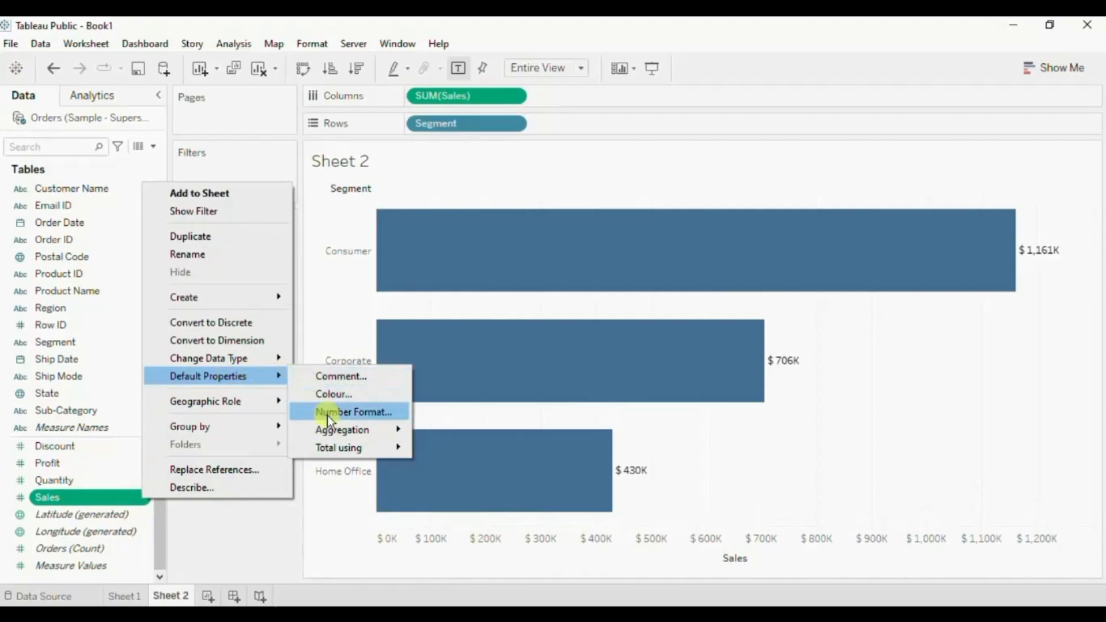
mouse_move(330, 431)
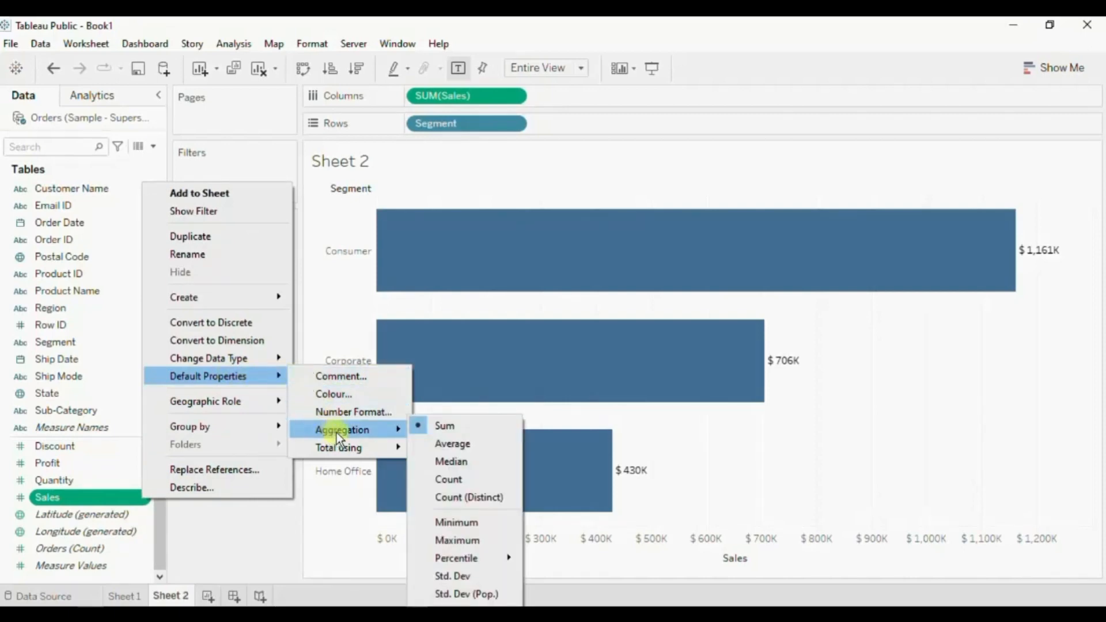
mouse_move(372, 447)
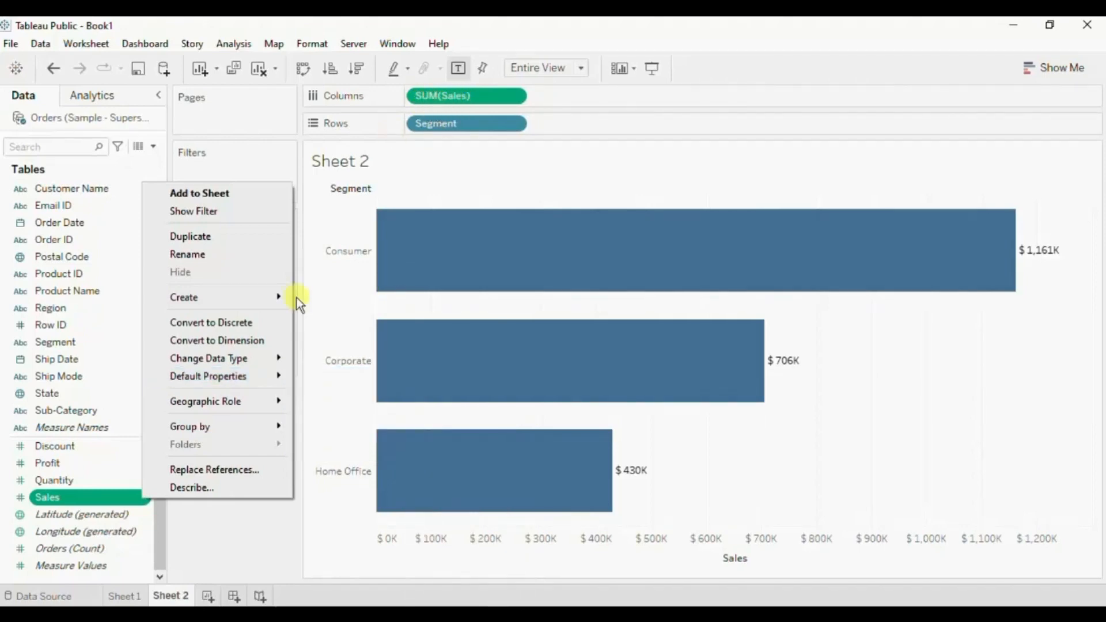
mouse_move(274, 375)
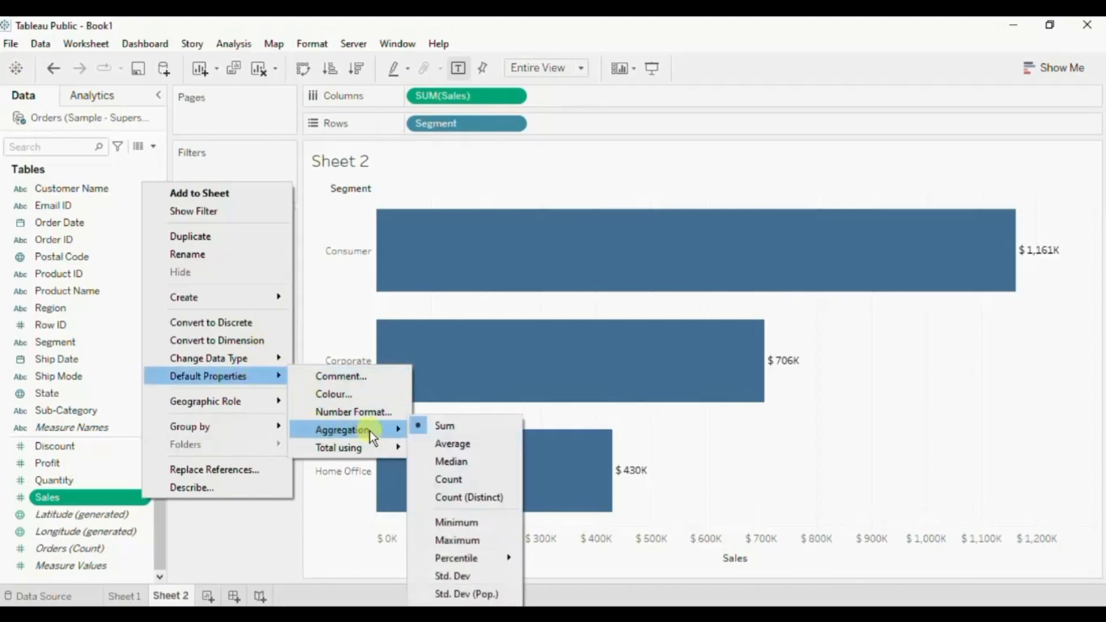
left_click(429, 446)
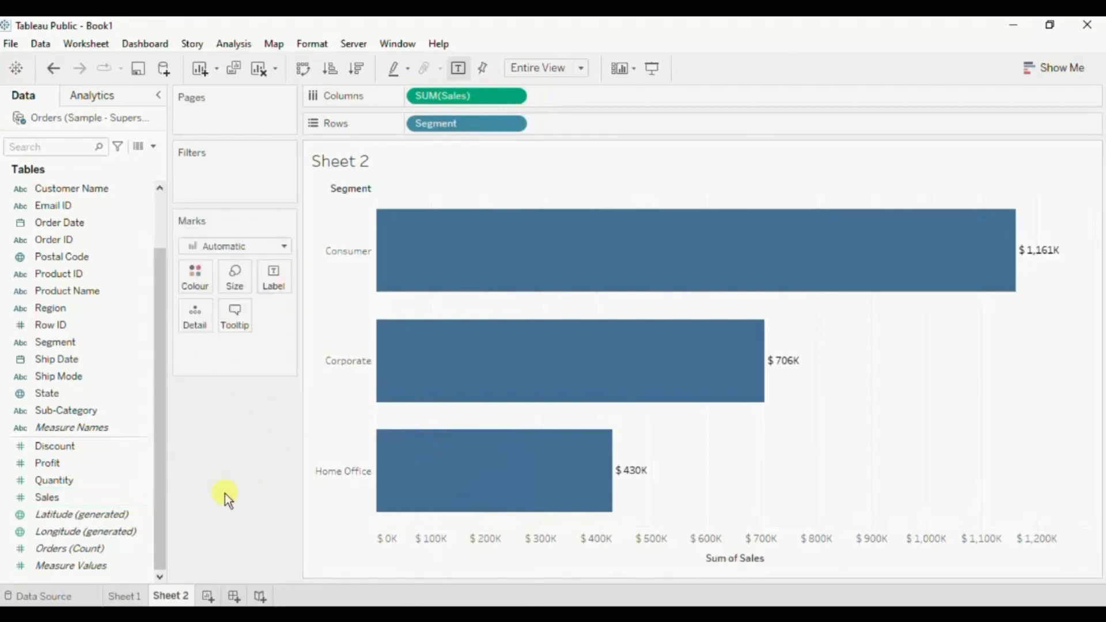
Create a new worksheet and plot Sales in the columns against Region in the rows.
left_click(207, 596)
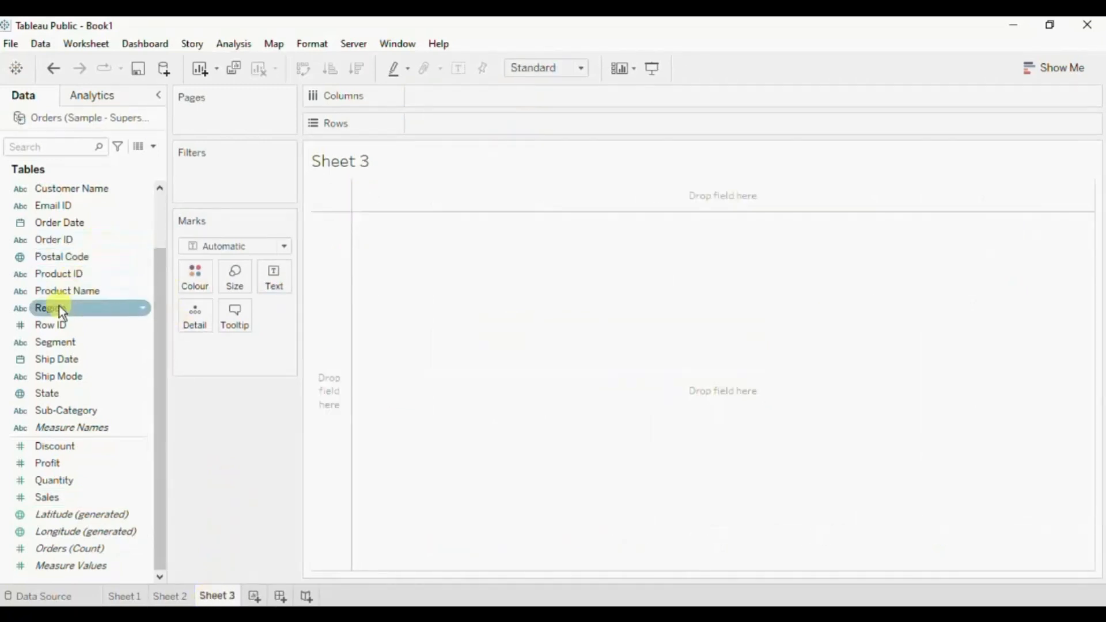
left_click_drag(60, 306, 456, 120)
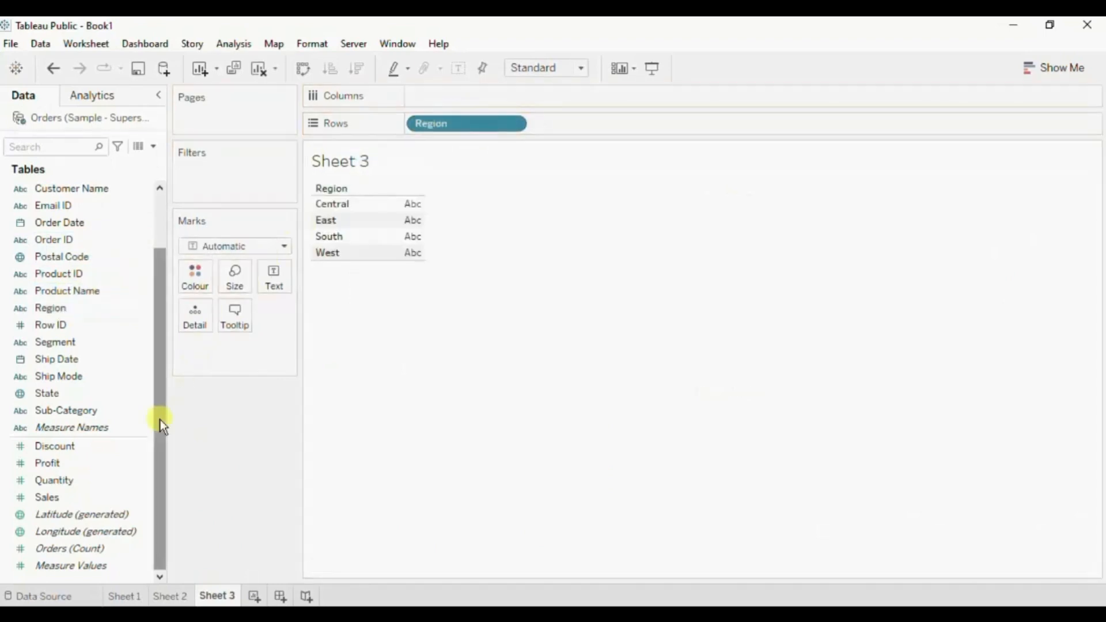
left_click_drag(59, 497, 494, 92)
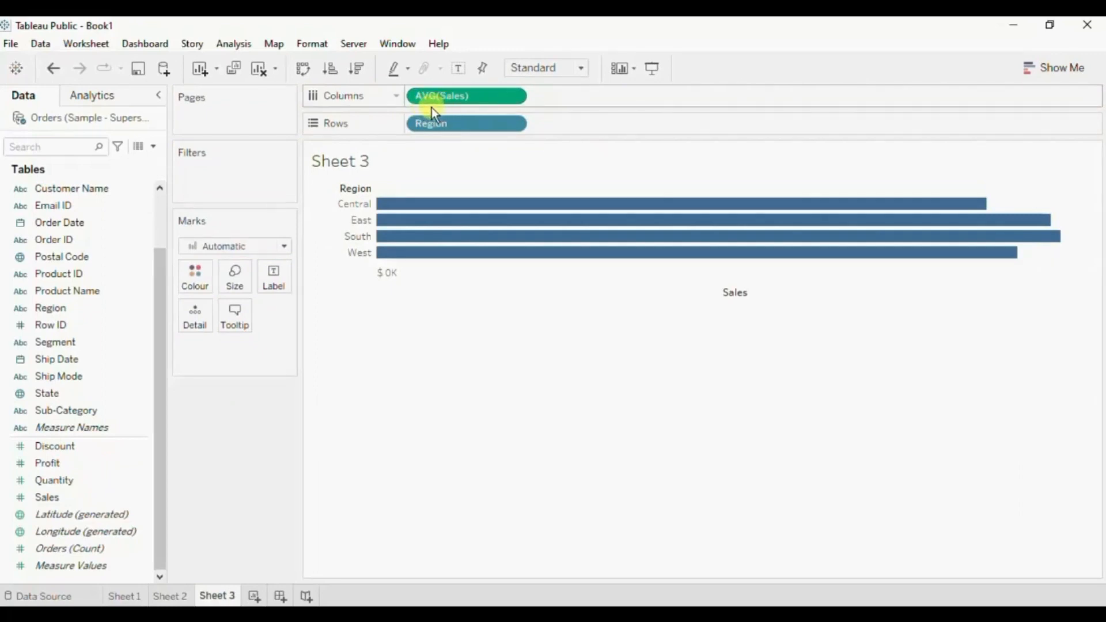
Assign the Winter palette as Ship Mode's default colours, and colour the Region bars by Ship Mode.
left_click(124, 480)
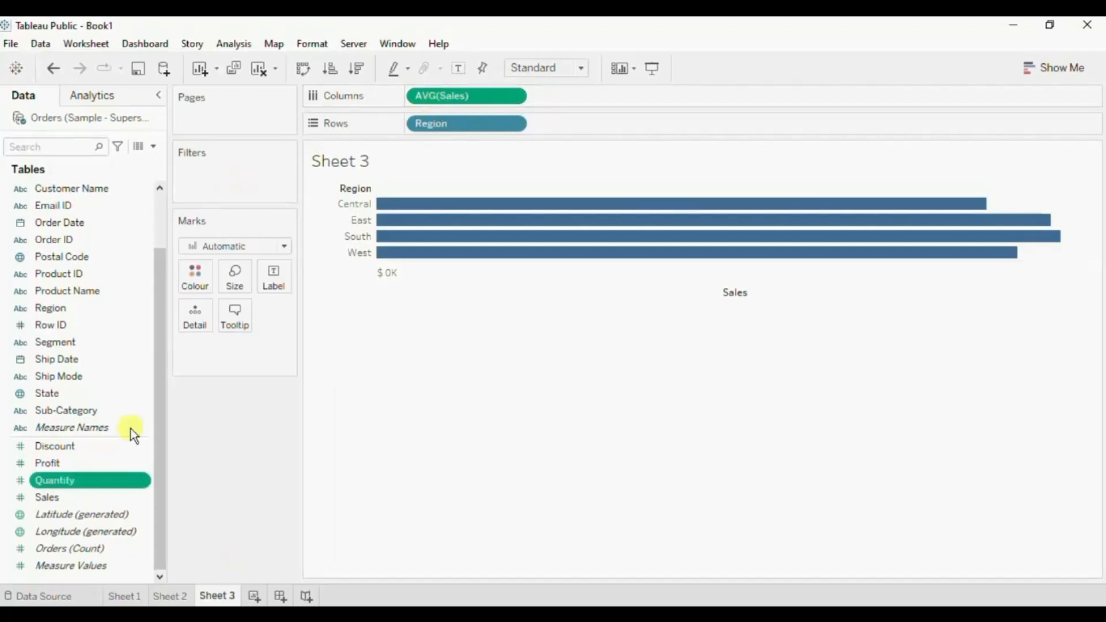
left_click(142, 375)
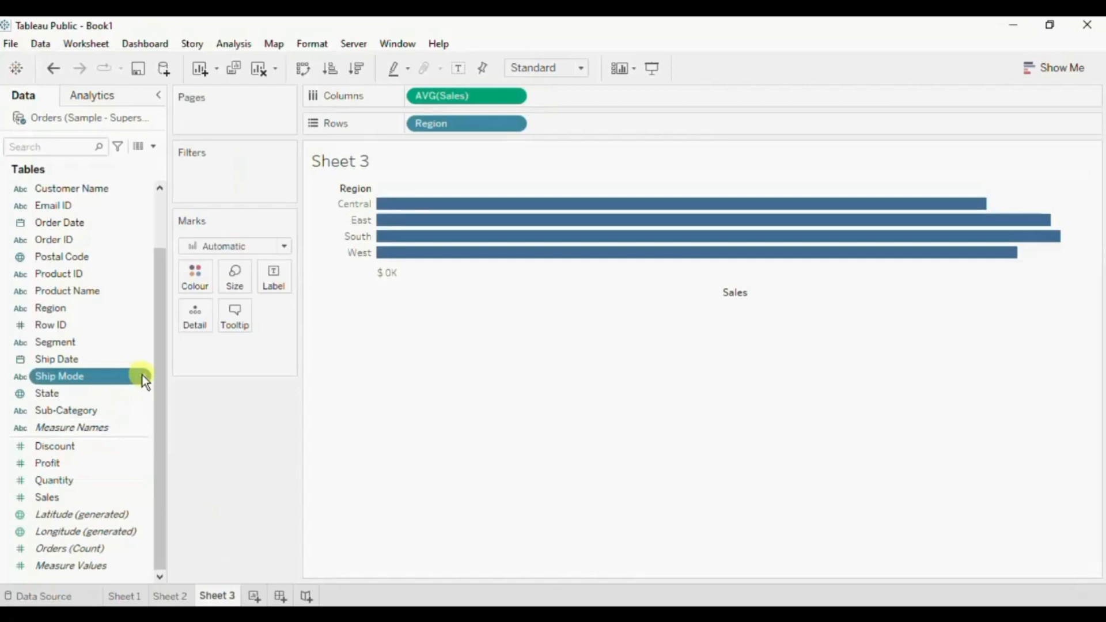
right_click(143, 376)
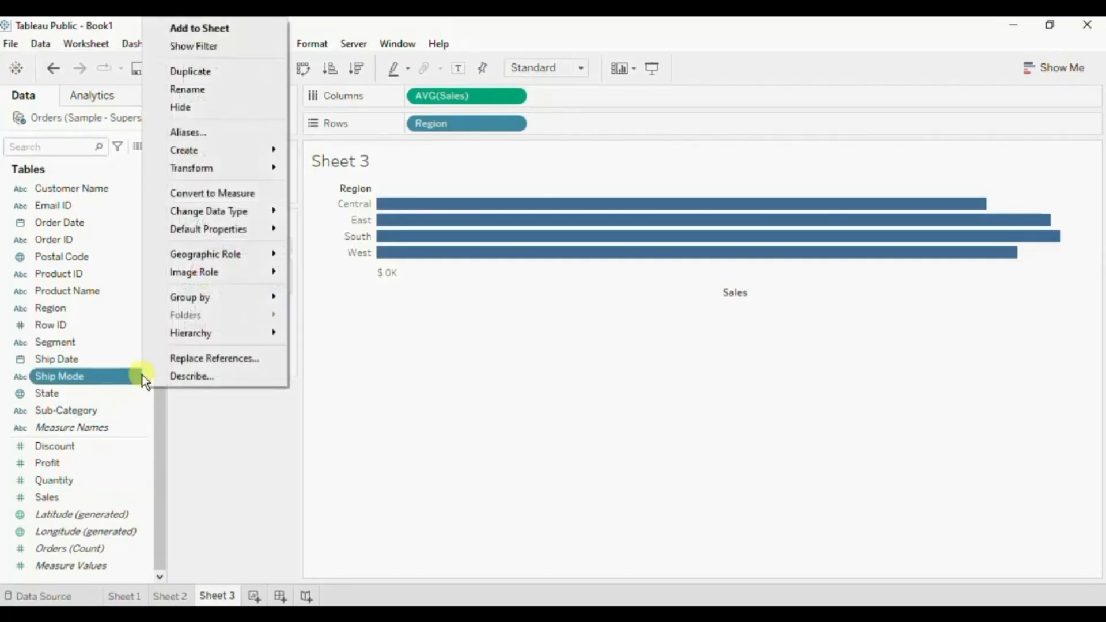
mouse_move(202, 231)
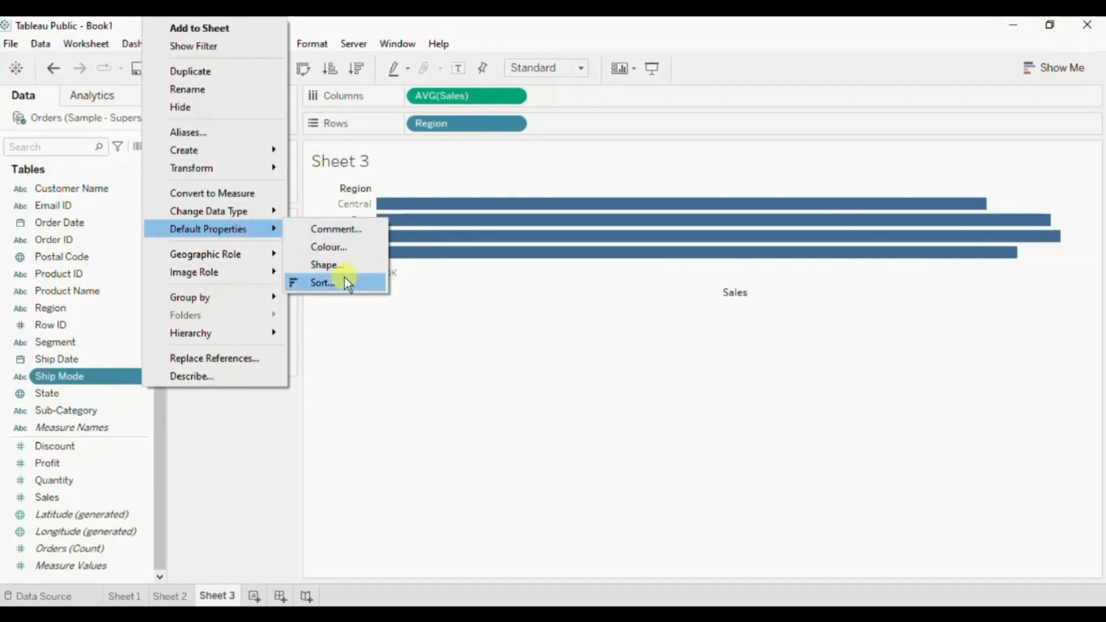
left_click(355, 249)
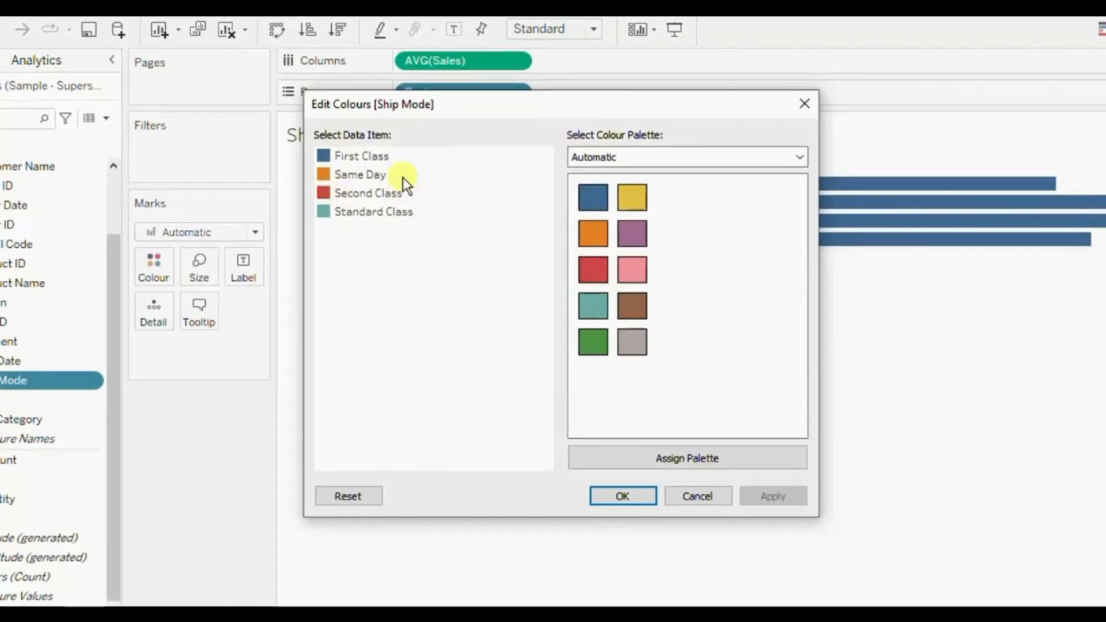
left_click(657, 154)
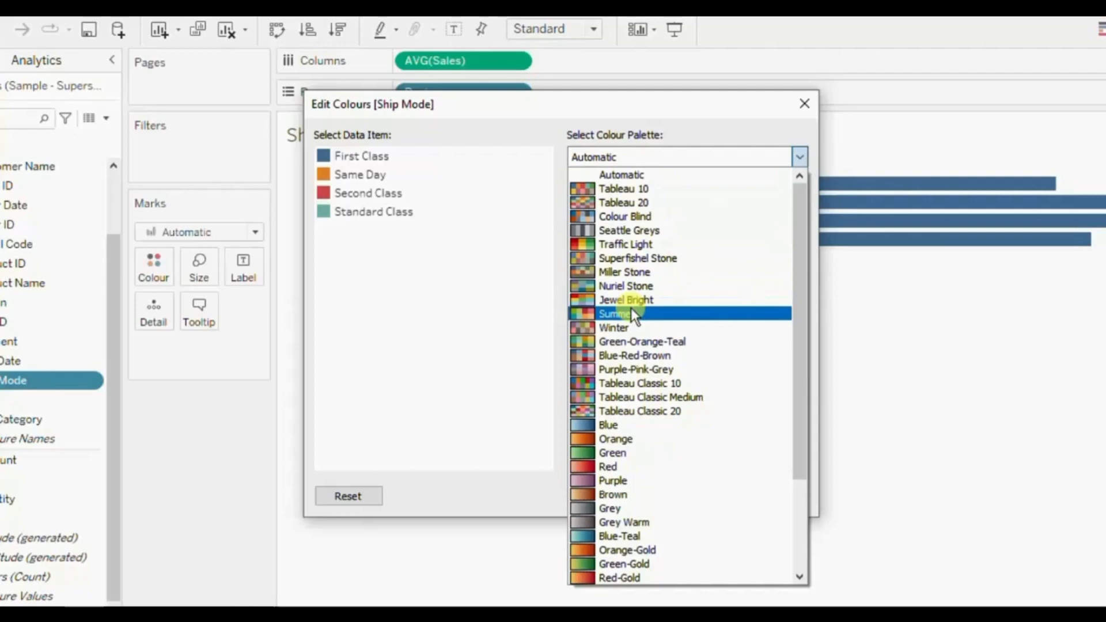
left_click(630, 326)
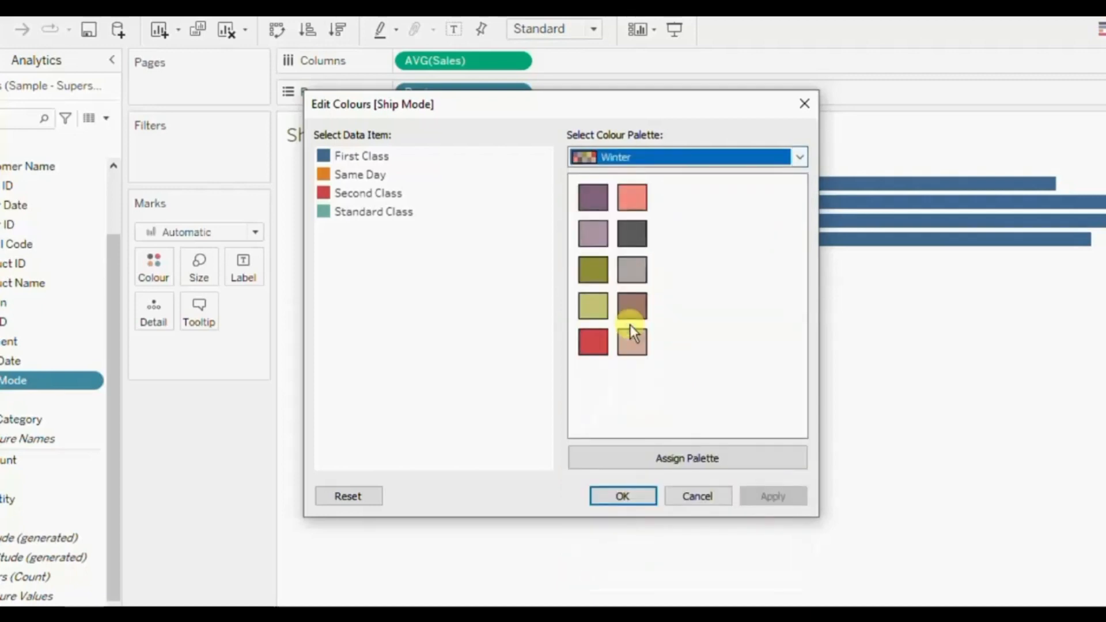
left_click(650, 459)
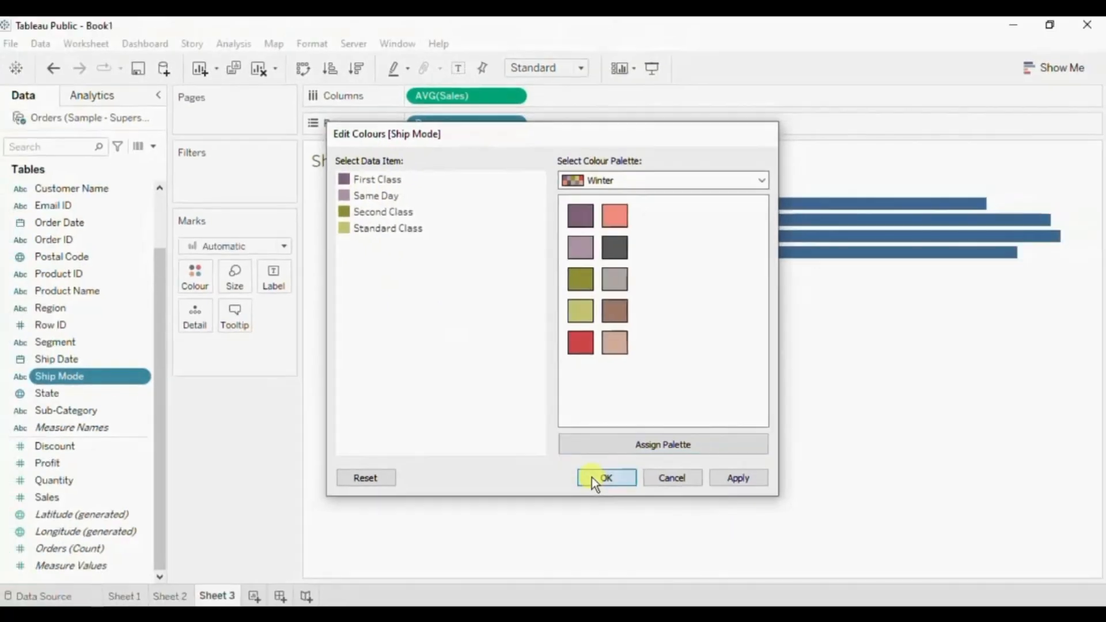
left_click(605, 478)
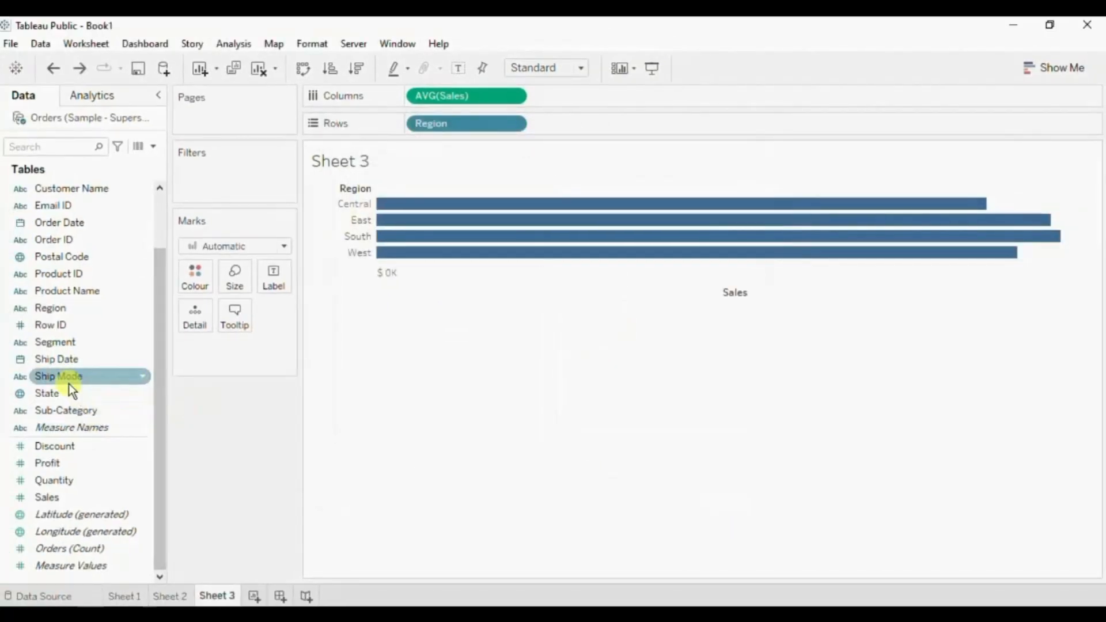
left_click_drag(64, 377, 195, 281)
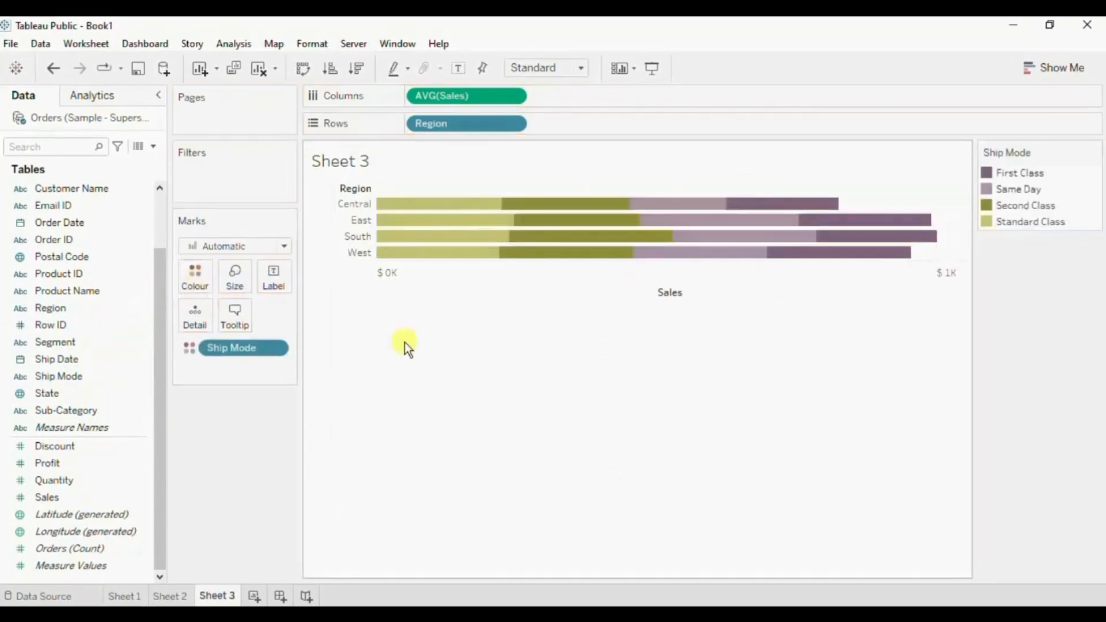